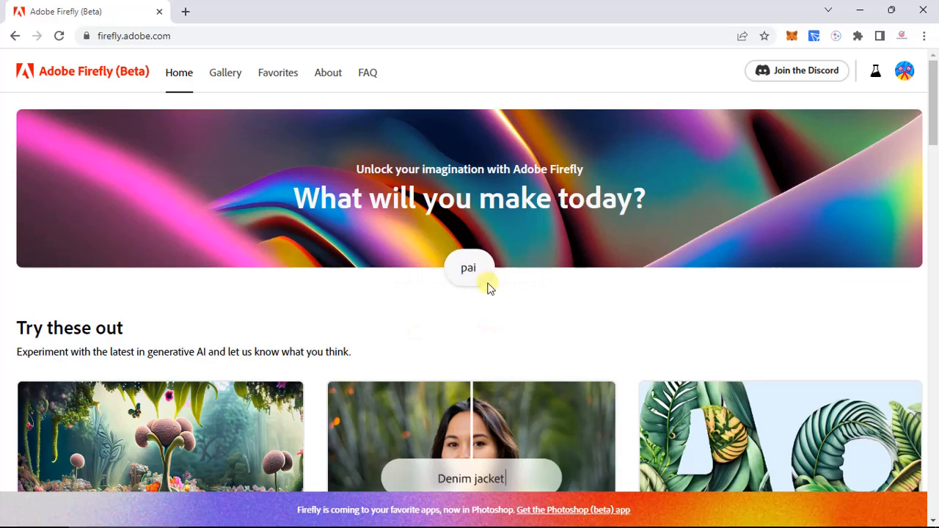
Look over the Text to image, Generative fill and Text effects features on the Firefly home page.
{"action": "scroll", "coordinate": [553, 346], "scroll_direction": "down", "scroll_amount": 2}
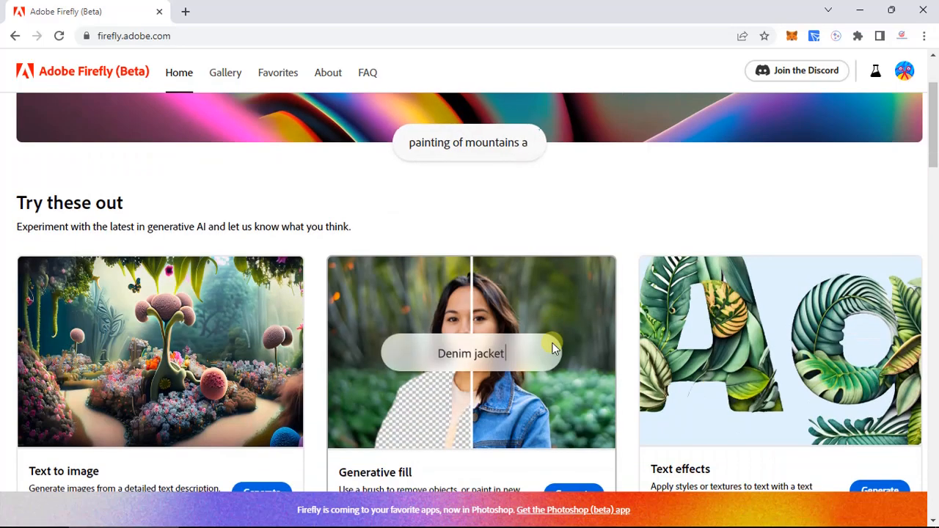
{"action": "scroll", "coordinate": [554, 348], "scroll_direction": "up", "scroll_amount": 2}
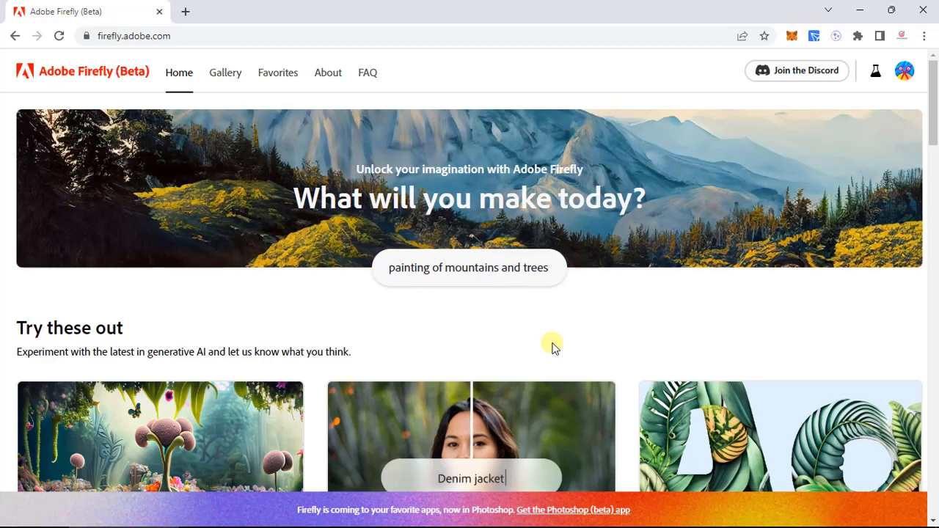
{"action": "scroll", "coordinate": [598, 295], "scroll_direction": "down", "scroll_amount": 2}
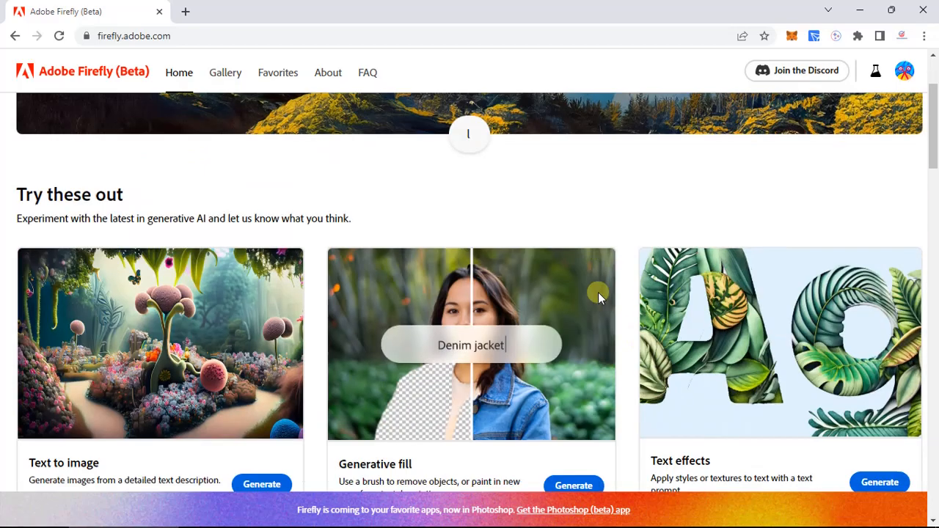
{"action": "scroll", "coordinate": [599, 293], "scroll_direction": "down", "scroll_amount": 1}
{"action": "scroll", "coordinate": [282, 260], "scroll_direction": "up", "scroll_amount": 1}
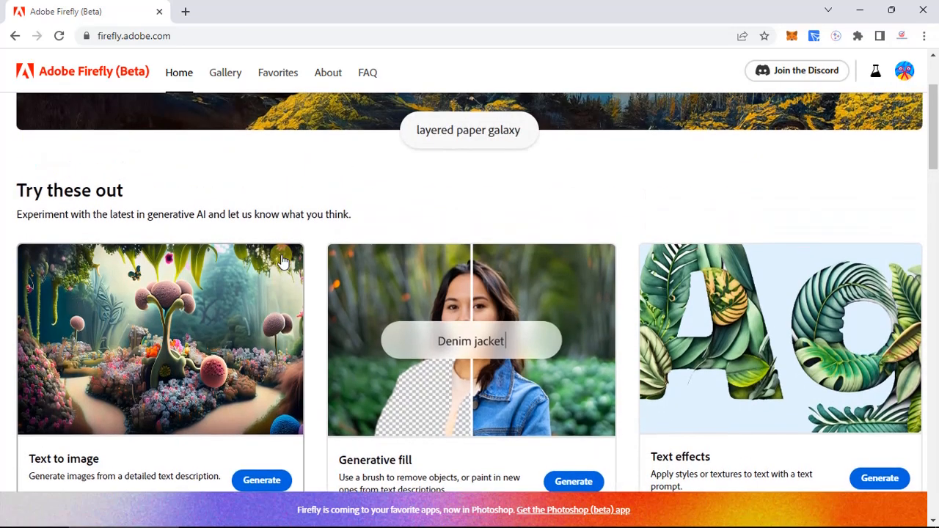
{"action": "scroll", "coordinate": [279, 256], "scroll_direction": "down", "scroll_amount": 4}
{"action": "scroll", "coordinate": [108, 209], "scroll_direction": "up", "scroll_amount": 2}
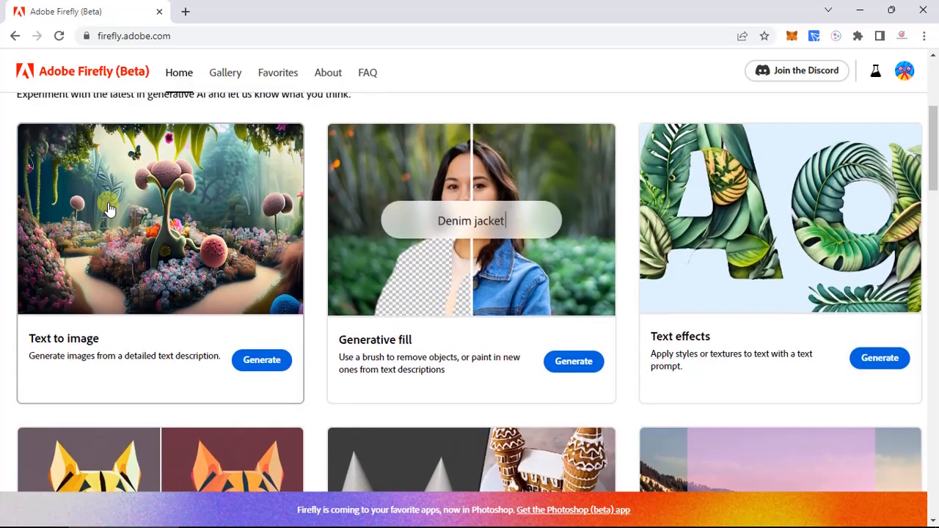
{"action": "left_click", "coordinate": [86, 336]}
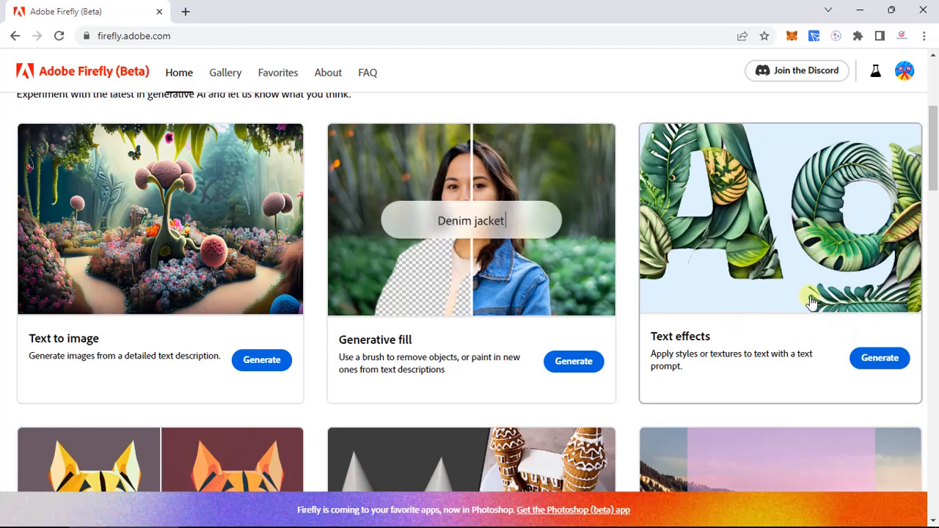
Review the remaining home page features, from Generative recolor and 3D to image down to the in-exploration tools such as Text to template.
{"action": "scroll", "coordinate": [812, 302], "scroll_direction": "down", "scroll_amount": 3}
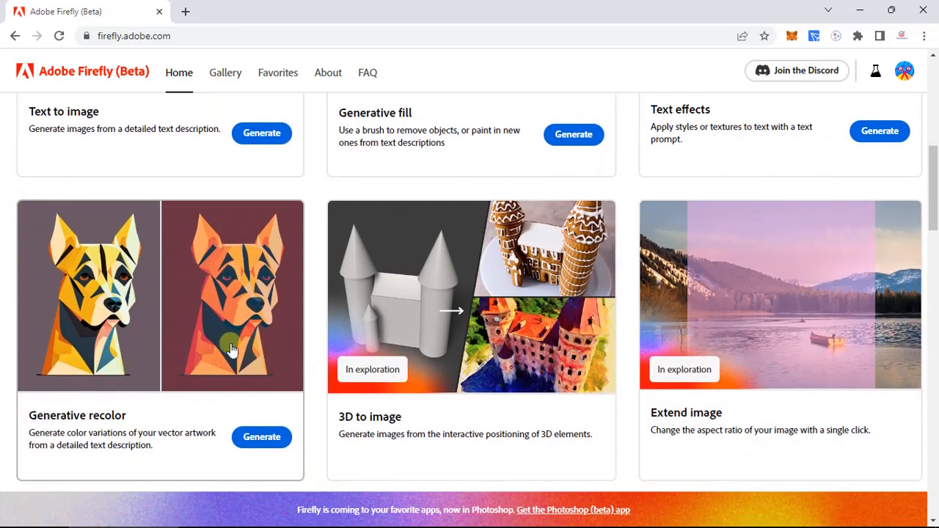
{"action": "scroll", "coordinate": [230, 350], "scroll_direction": "down", "scroll_amount": 3}
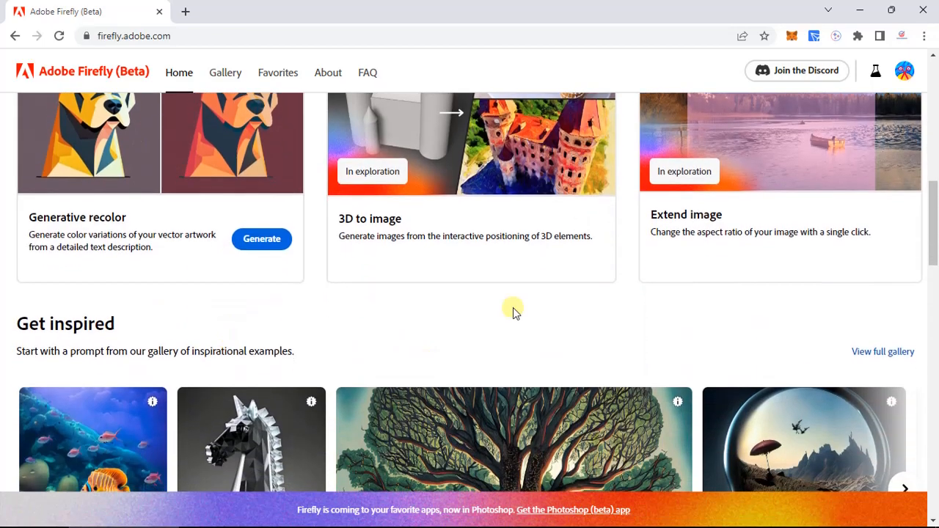
{"action": "scroll", "coordinate": [512, 308], "scroll_direction": "up", "scroll_amount": 1}
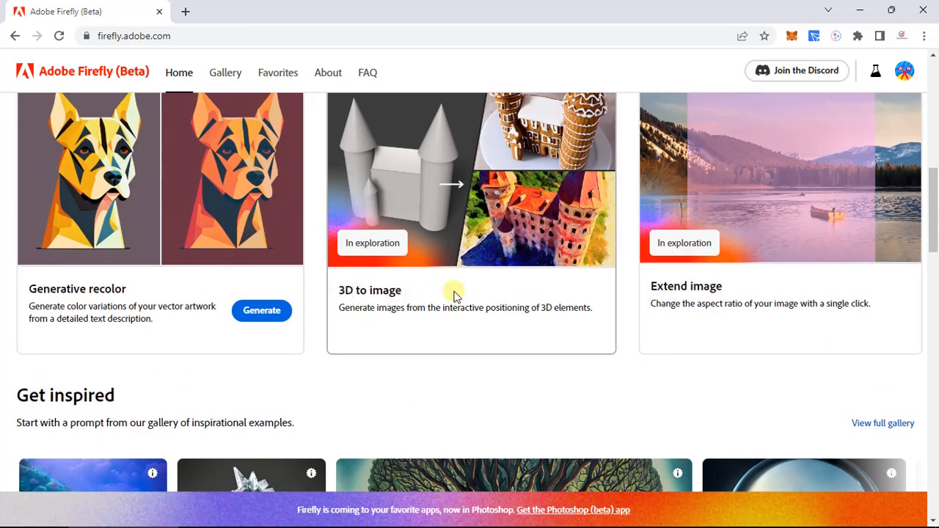
{"action": "scroll", "coordinate": [454, 293], "scroll_direction": "up", "scroll_amount": 1}
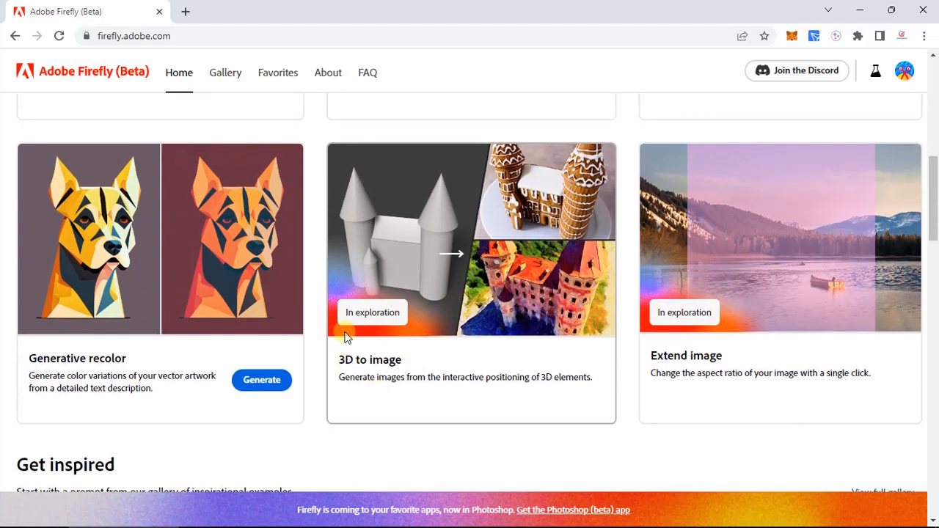
{"action": "scroll", "coordinate": [700, 338], "scroll_direction": "down", "scroll_amount": 3}
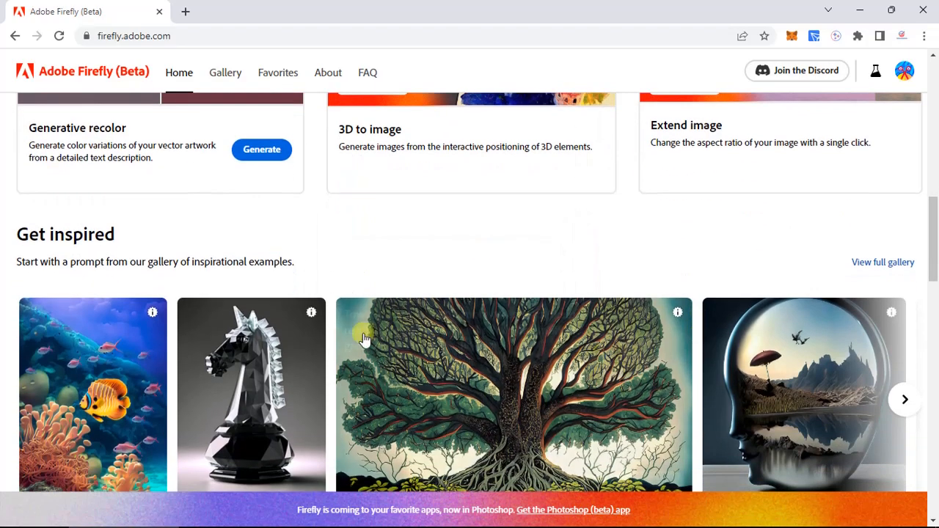
{"action": "scroll", "coordinate": [330, 330], "scroll_direction": "down", "scroll_amount": 7}
{"action": "scroll", "coordinate": [330, 334], "scroll_direction": "down", "scroll_amount": 10}
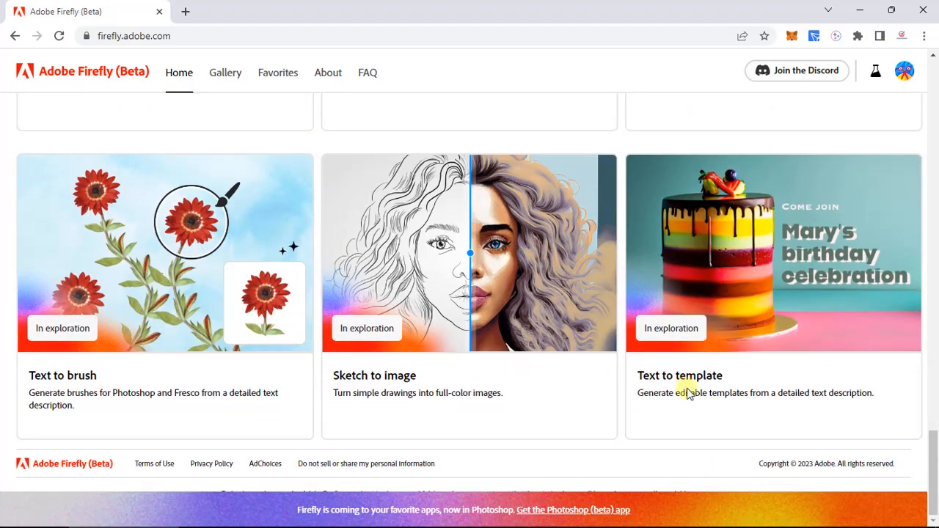
{"action": "scroll", "coordinate": [686, 391], "scroll_direction": "up", "scroll_amount": 15}
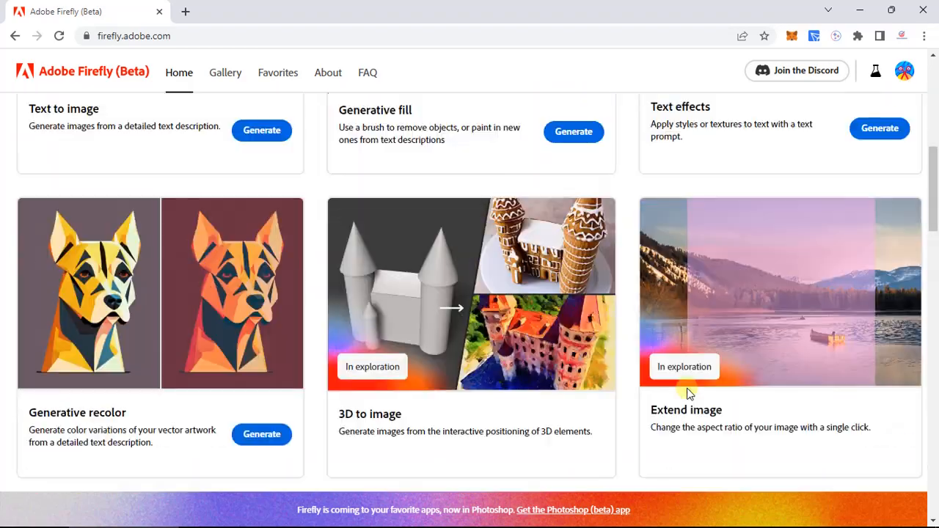
{"action": "scroll", "coordinate": [687, 392], "scroll_direction": "up", "scroll_amount": 8}
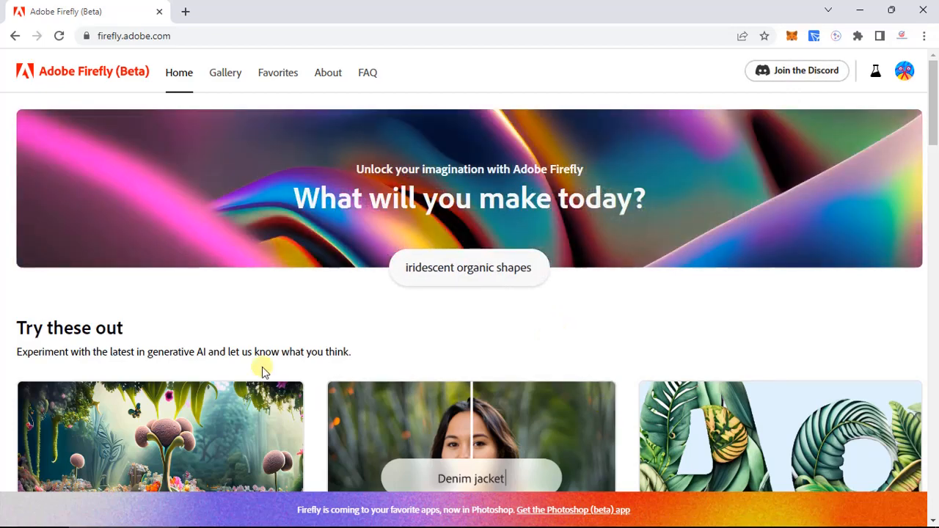
Open the Text to image generator from the home page.
{"action": "scroll", "coordinate": [261, 371], "scroll_direction": "down", "scroll_amount": 3}
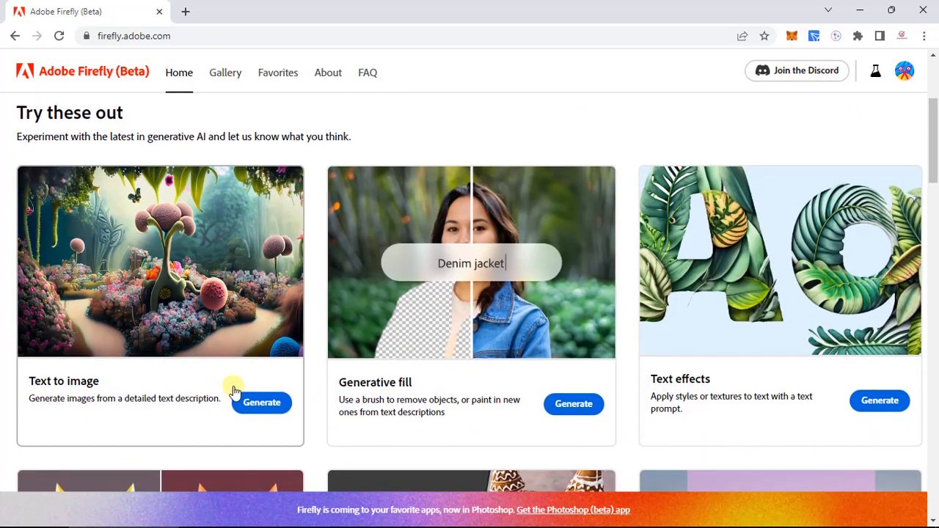
{"action": "left_click", "coordinate": [261, 405]}
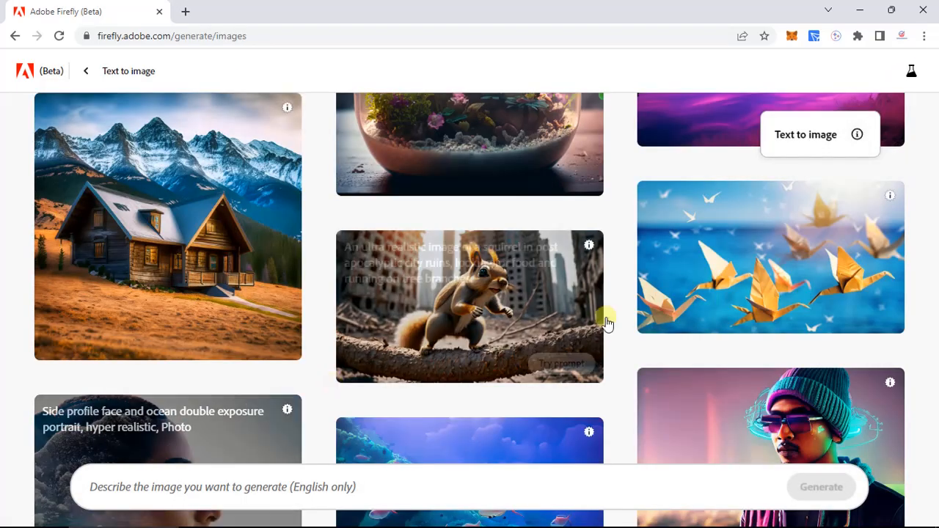
Browse the Text to image gallery and read the prompts behind the sample images.
{"action": "scroll", "coordinate": [606, 321], "scroll_direction": "down", "scroll_amount": 20}
{"action": "scroll", "coordinate": [606, 321], "scroll_direction": "down", "scroll_amount": 20}
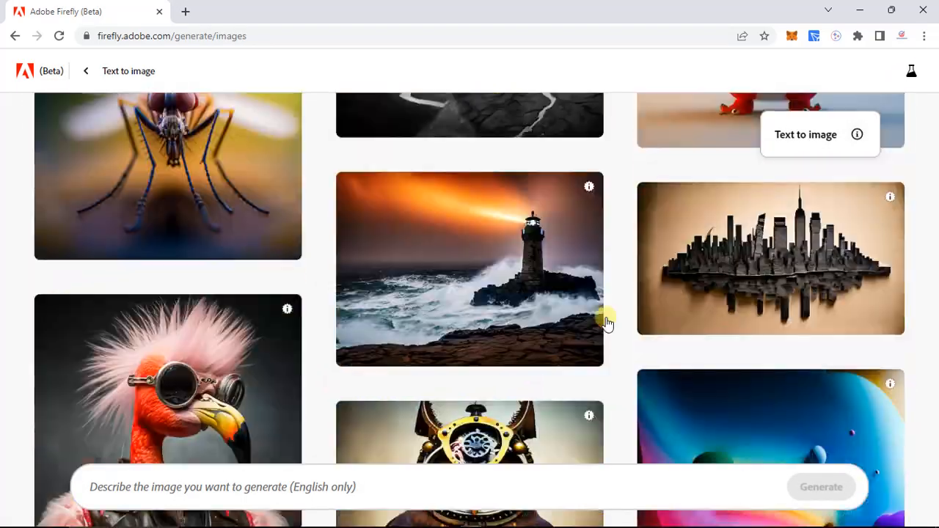
{"action": "scroll", "coordinate": [606, 321], "scroll_direction": "down", "scroll_amount": 20}
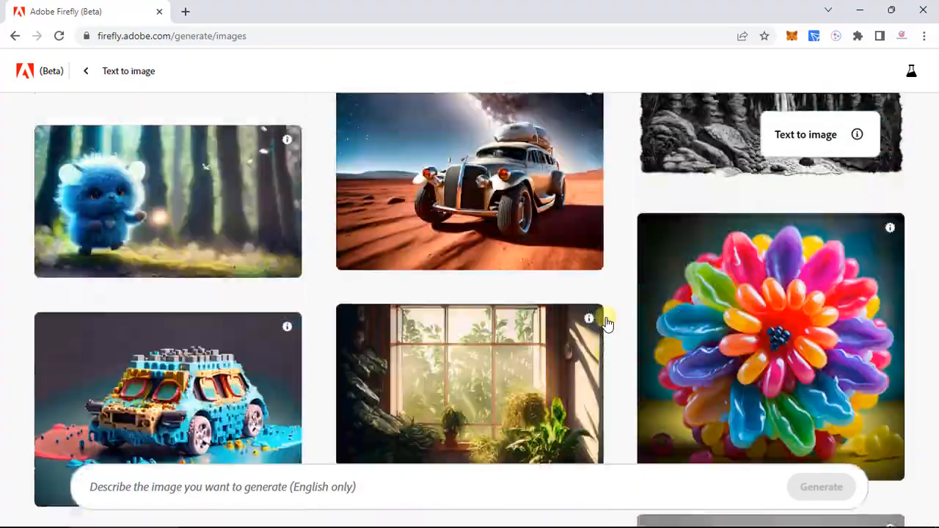
{"action": "scroll", "coordinate": [606, 323], "scroll_direction": "down", "scroll_amount": 20}
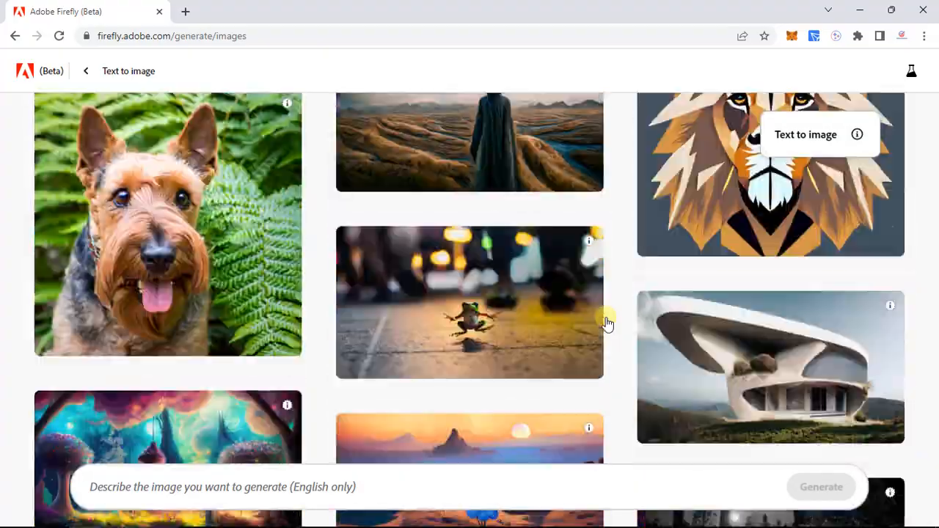
{"action": "scroll", "coordinate": [606, 323], "scroll_direction": "down", "scroll_amount": 5}
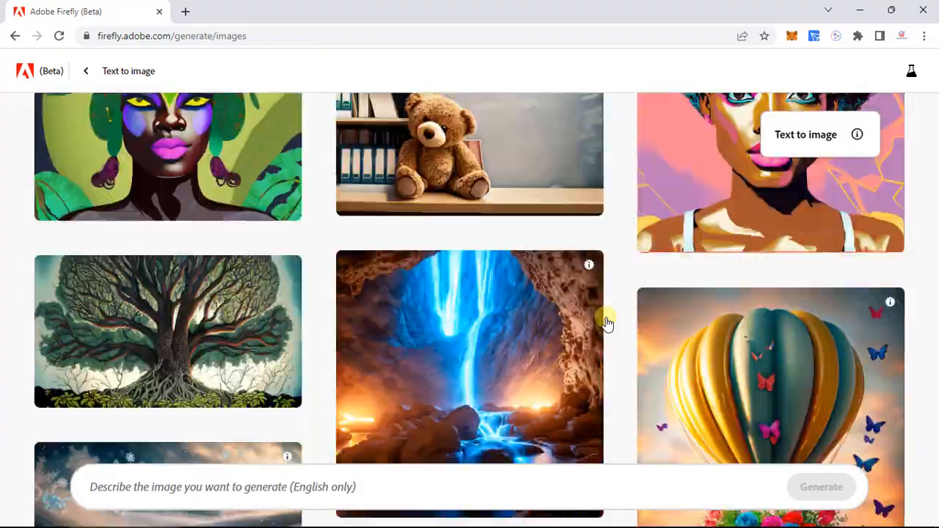
{"action": "scroll", "coordinate": [459, 246], "scroll_direction": "up", "scroll_amount": 10}
{"action": "scroll", "coordinate": [459, 251], "scroll_direction": "up", "scroll_amount": 15}
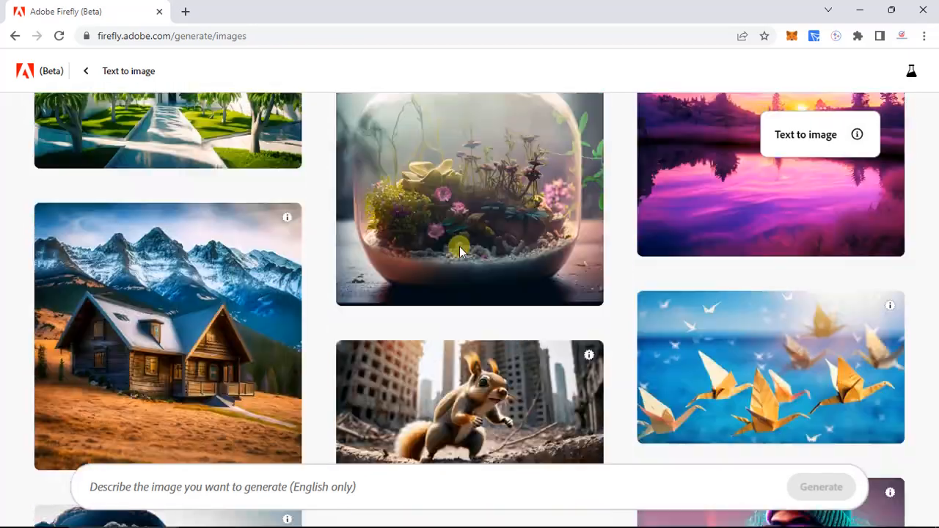
{"action": "scroll", "coordinate": [460, 252], "scroll_direction": "up", "scroll_amount": 3}
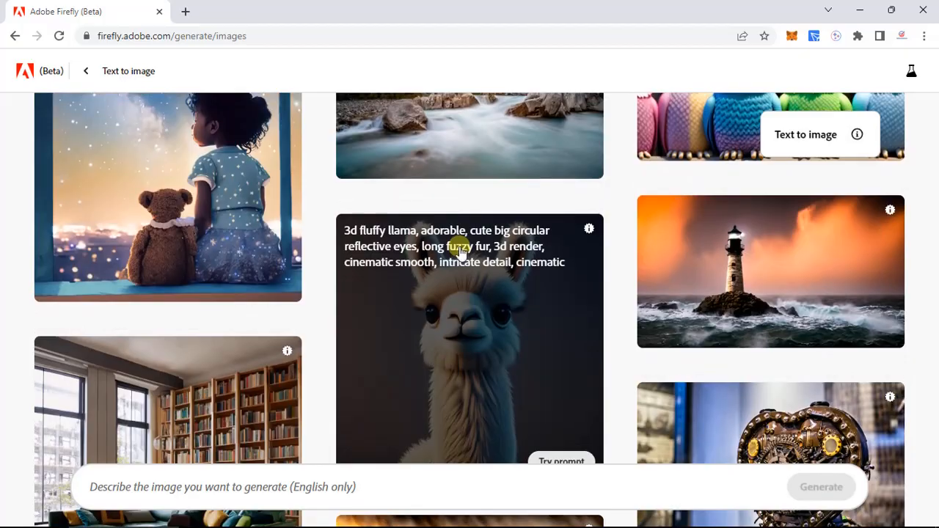
{"action": "scroll", "coordinate": [283, 263], "scroll_direction": "down", "scroll_amount": 15}
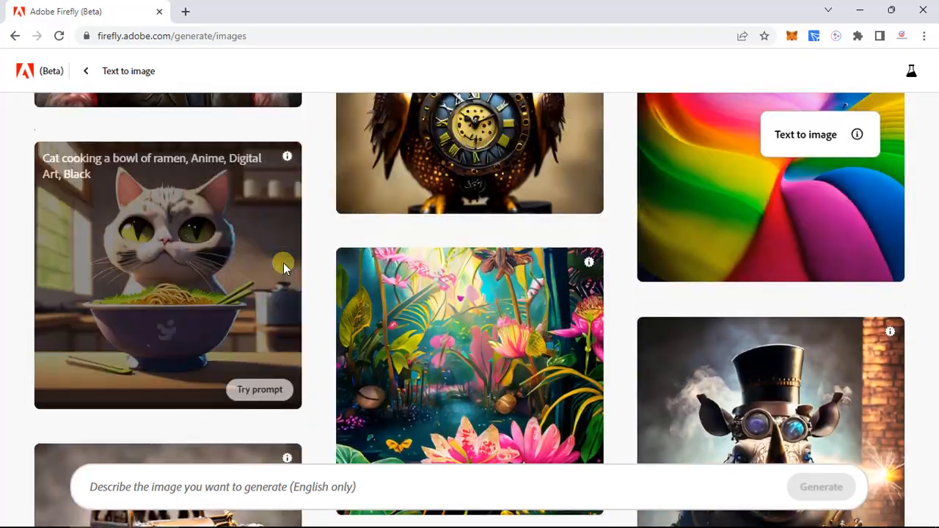
{"action": "scroll", "coordinate": [283, 263], "scroll_direction": "up", "scroll_amount": 4}
{"action": "scroll", "coordinate": [462, 179], "scroll_direction": "up", "scroll_amount": 10}
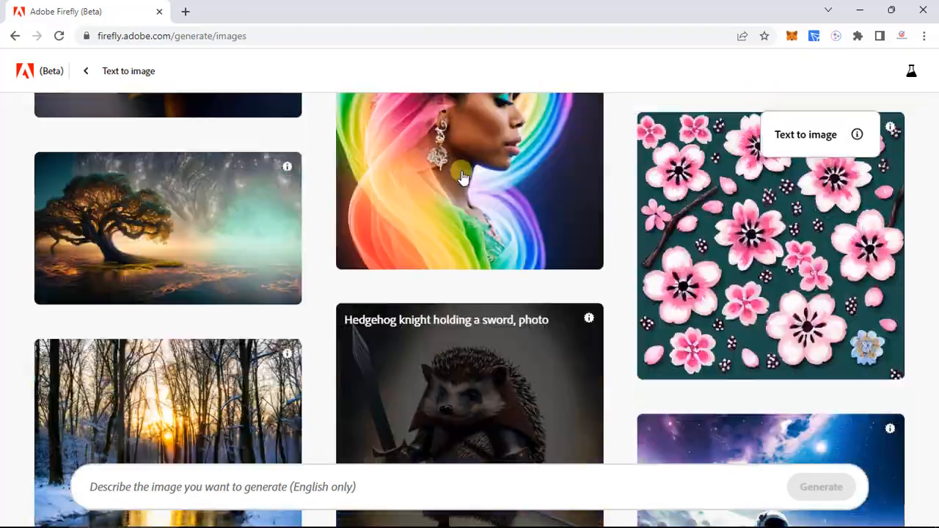
{"action": "scroll", "coordinate": [462, 177], "scroll_direction": "up", "scroll_amount": 5}
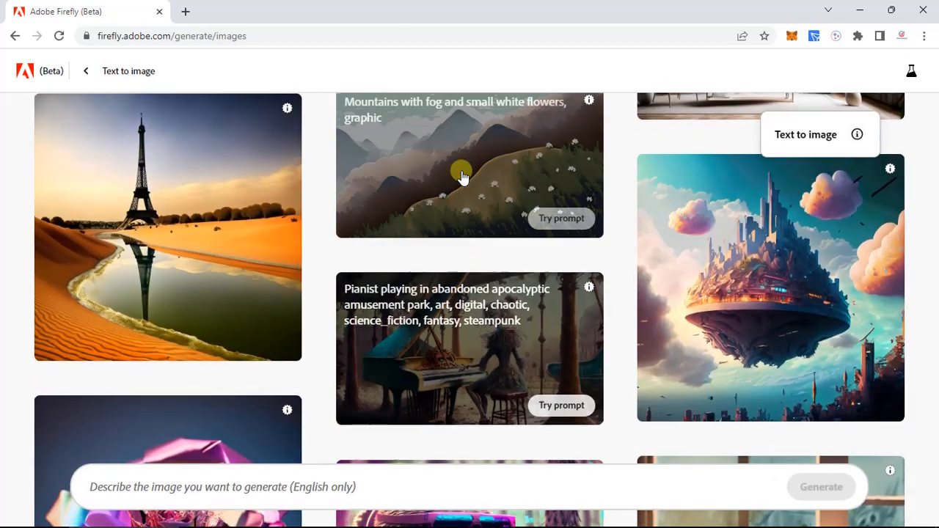
{"action": "scroll", "coordinate": [462, 177], "scroll_direction": "up", "scroll_amount": 6}
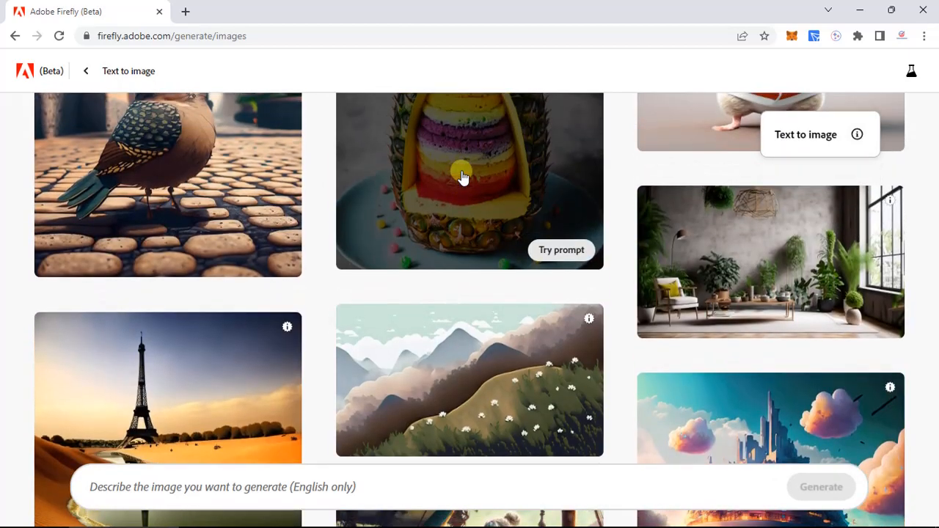
{"action": "scroll", "coordinate": [463, 177], "scroll_direction": "up", "scroll_amount": 1}
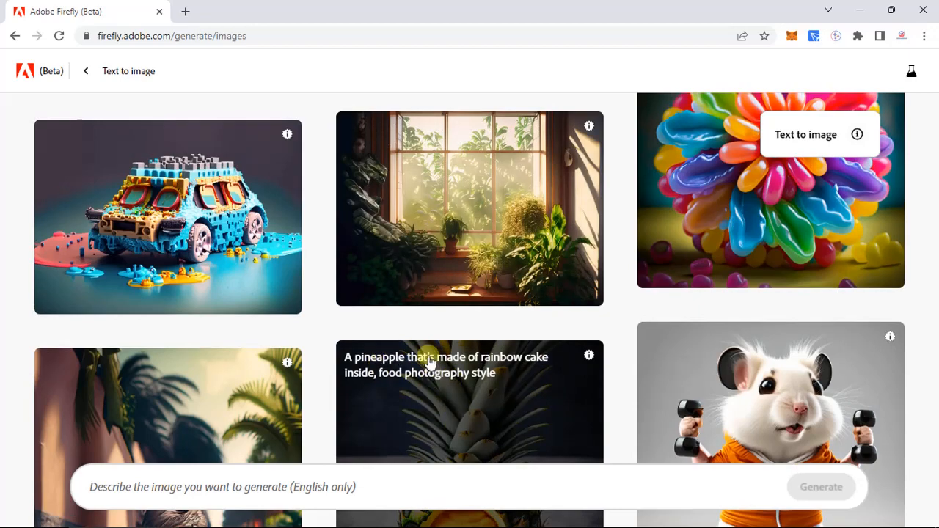
{"action": "scroll", "coordinate": [429, 362], "scroll_direction": "down", "scroll_amount": 1}
{"action": "scroll", "coordinate": [411, 327], "scroll_direction": "down", "scroll_amount": 2}
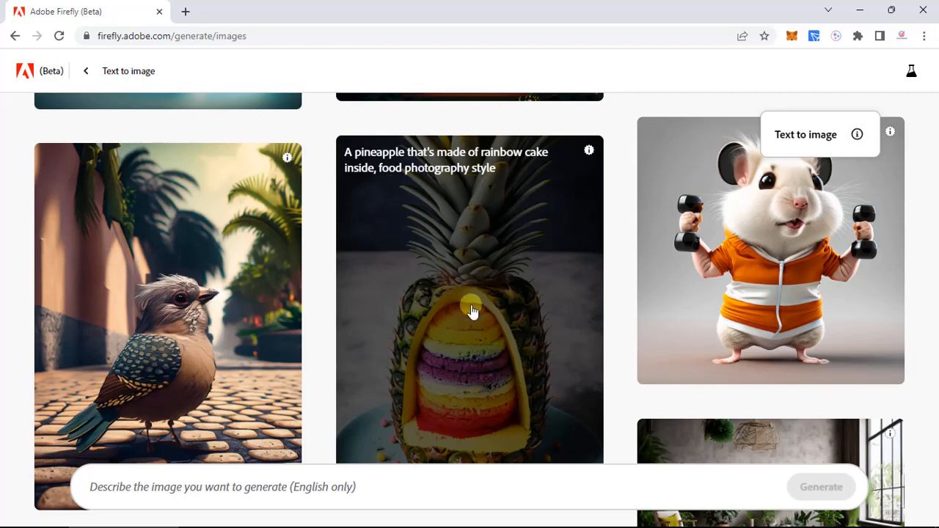
{"action": "scroll", "coordinate": [697, 241], "scroll_direction": "up", "scroll_amount": 5}
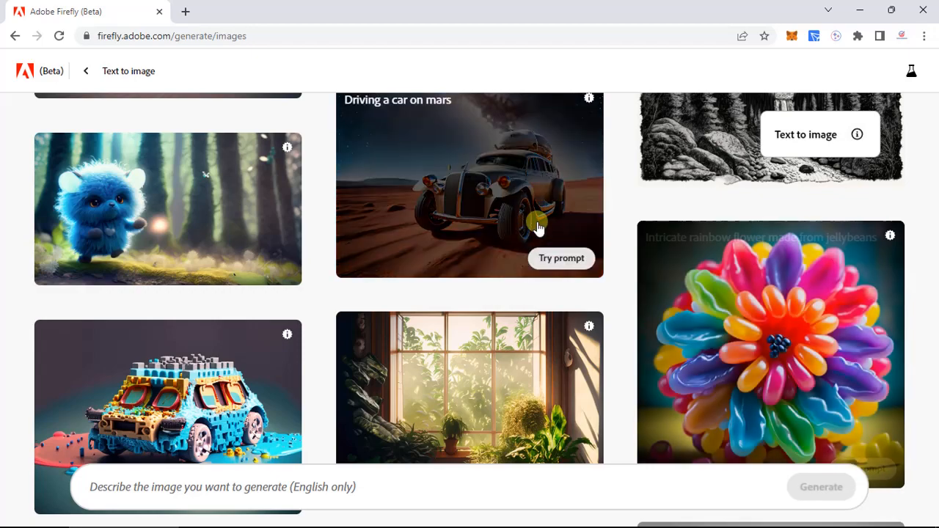
{"action": "scroll", "coordinate": [537, 228], "scroll_direction": "up", "scroll_amount": 1}
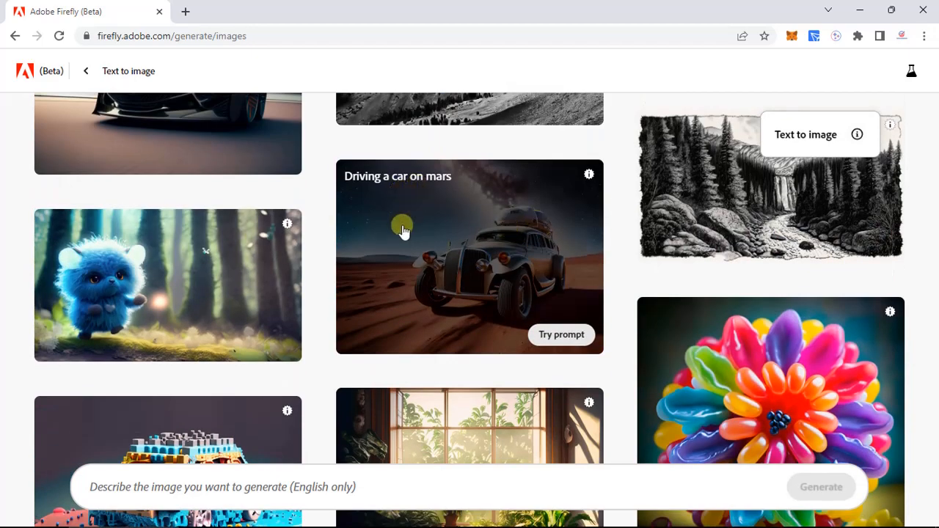
{"action": "scroll", "coordinate": [206, 256], "scroll_direction": "up", "scroll_amount": 9}
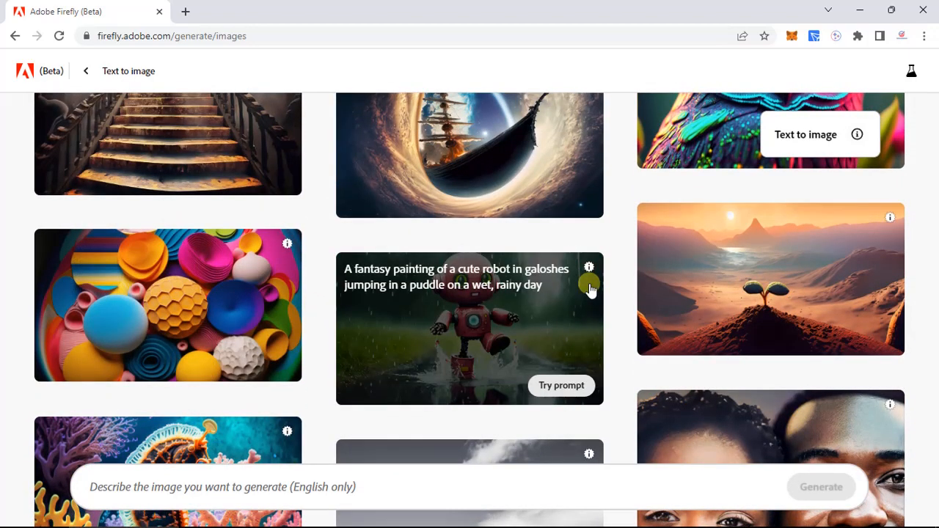
Generate images from the prompt "Create a image of kids playing in rain on a football ground".
{"action": "scroll", "coordinate": [479, 331], "scroll_direction": "down", "scroll_amount": 3}
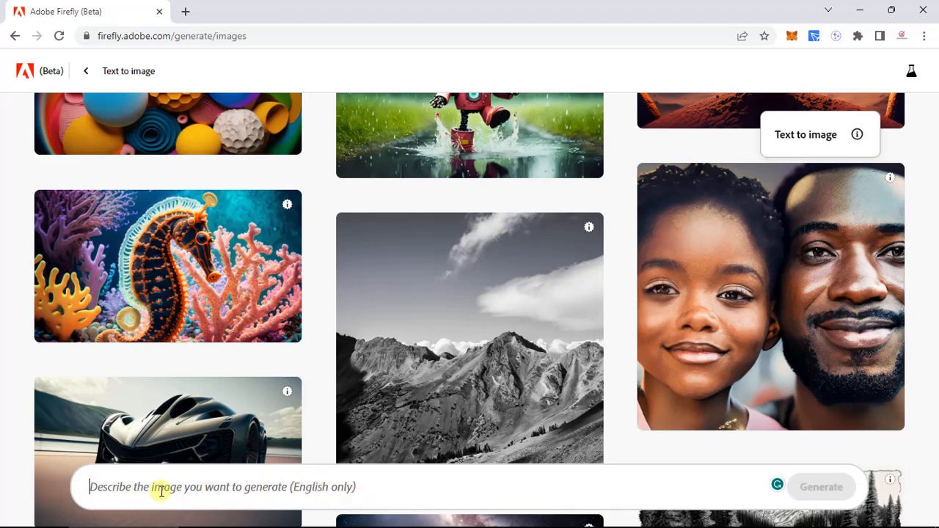
{"action": "type", "text": "Cr"}
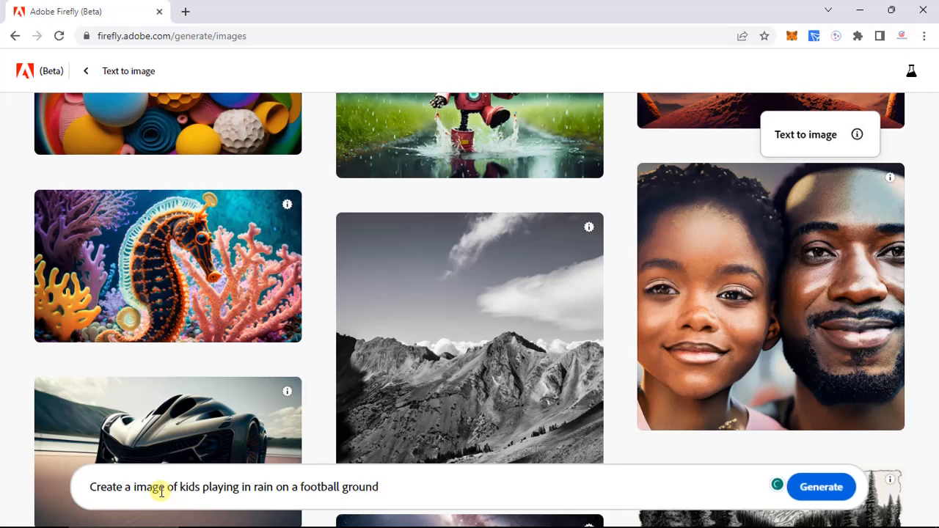
{"action": "key", "text": "Return"}
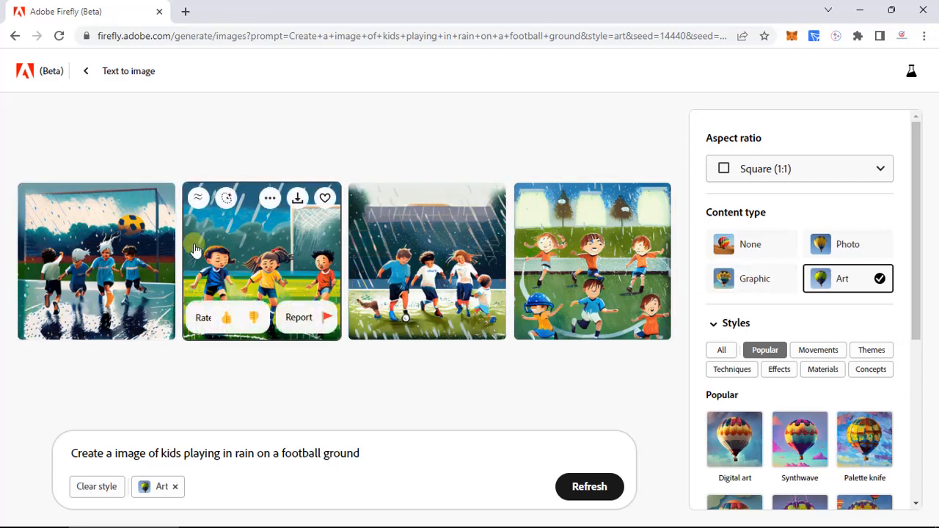
View the first three generated square images at full size, then return to the results.
{"action": "left_click", "coordinate": [103, 270]}
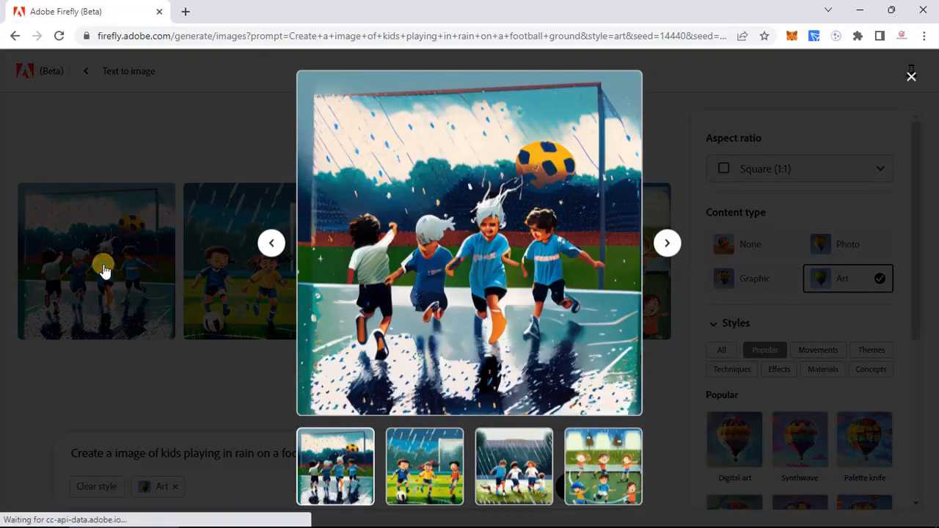
{"action": "left_click", "coordinate": [665, 245]}
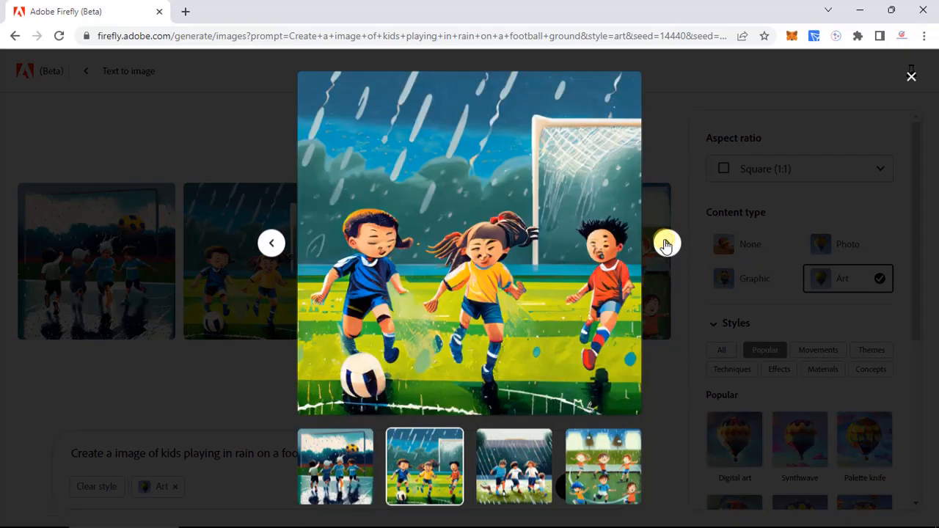
{"action": "left_click", "coordinate": [665, 245]}
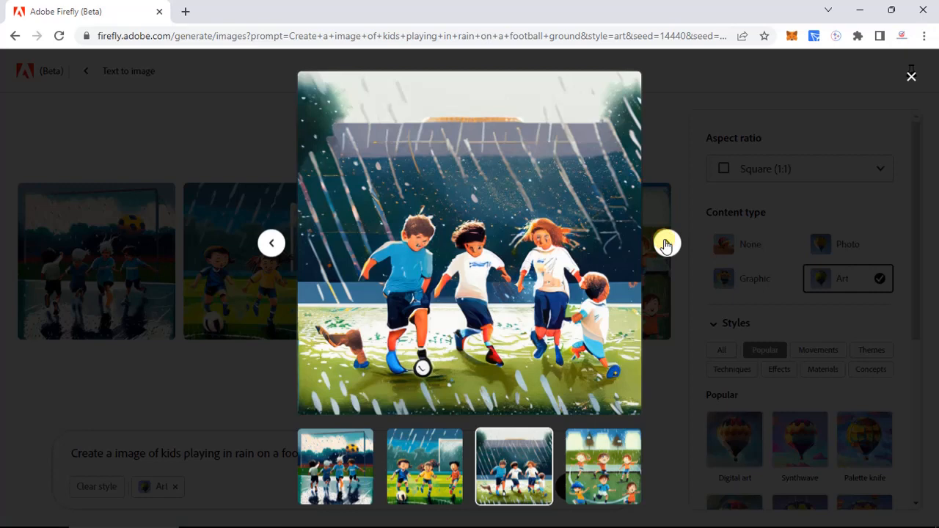
{"action": "left_click", "coordinate": [911, 77]}
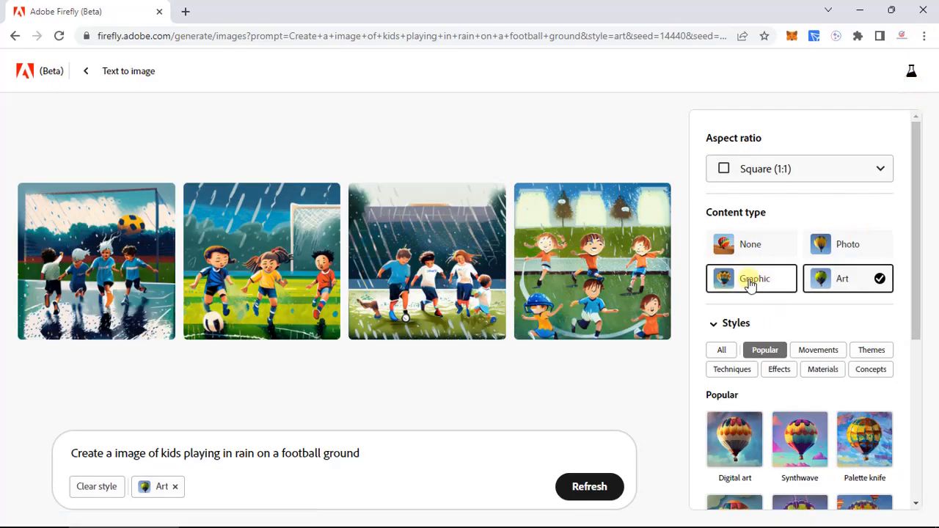
Regenerate the images in the Widescreen (16:9) aspect ratio and set the content type to Graphic.
{"action": "left_click", "coordinate": [847, 170]}
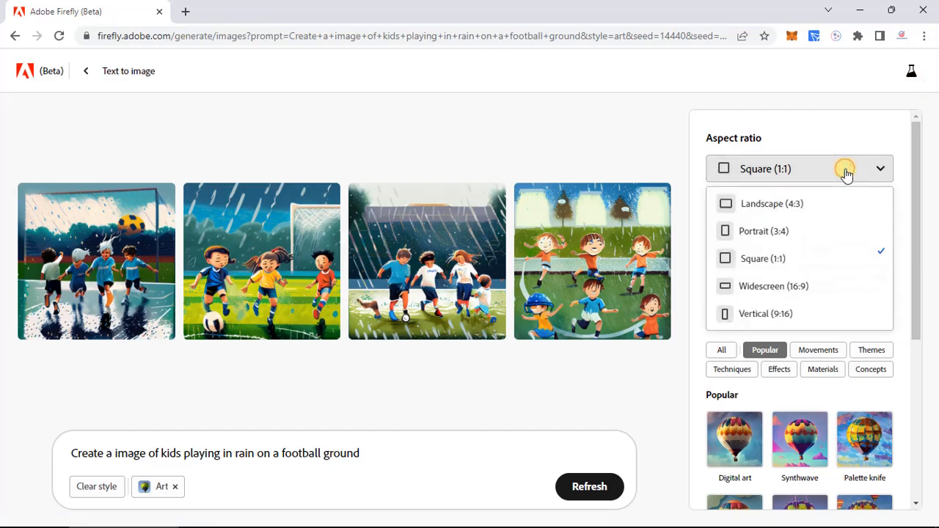
{"action": "left_click", "coordinate": [820, 292]}
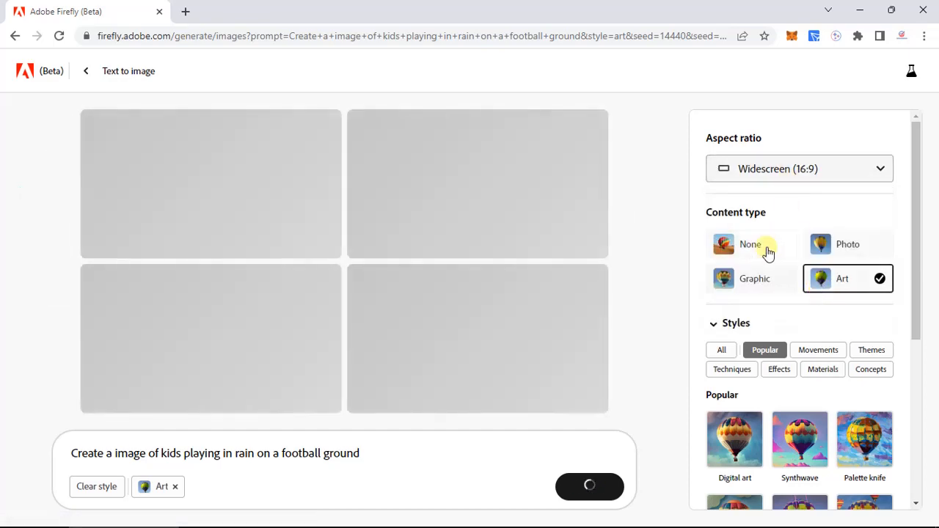
{"action": "left_click", "coordinate": [750, 277]}
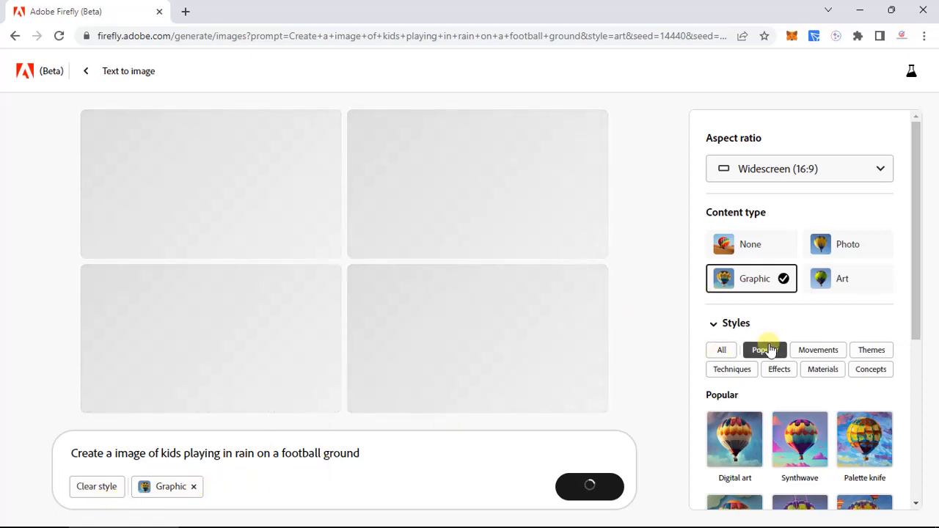
Examine the style presets and the available choices for color and tone, lighting, composition and aspect ratio.
{"action": "scroll", "coordinate": [780, 354], "scroll_direction": "down", "scroll_amount": 2}
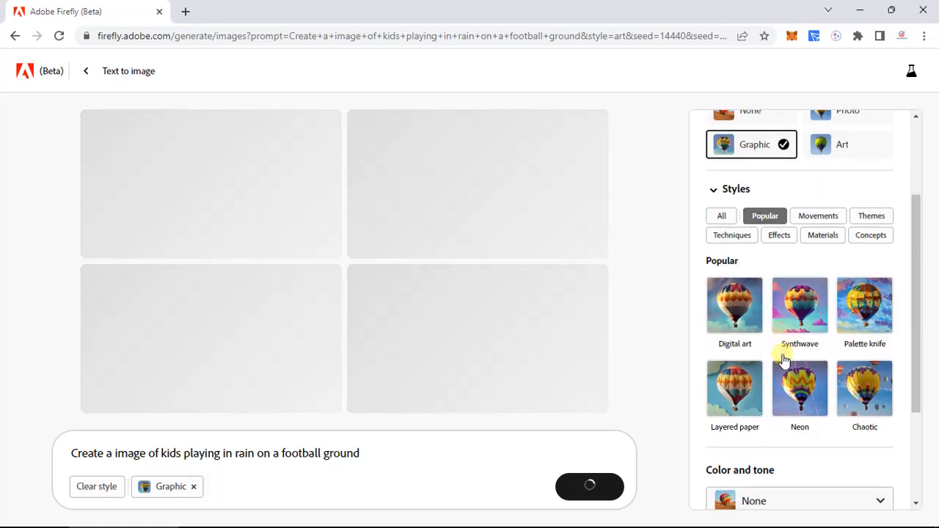
{"action": "scroll", "coordinate": [782, 358], "scroll_direction": "down", "scroll_amount": 2}
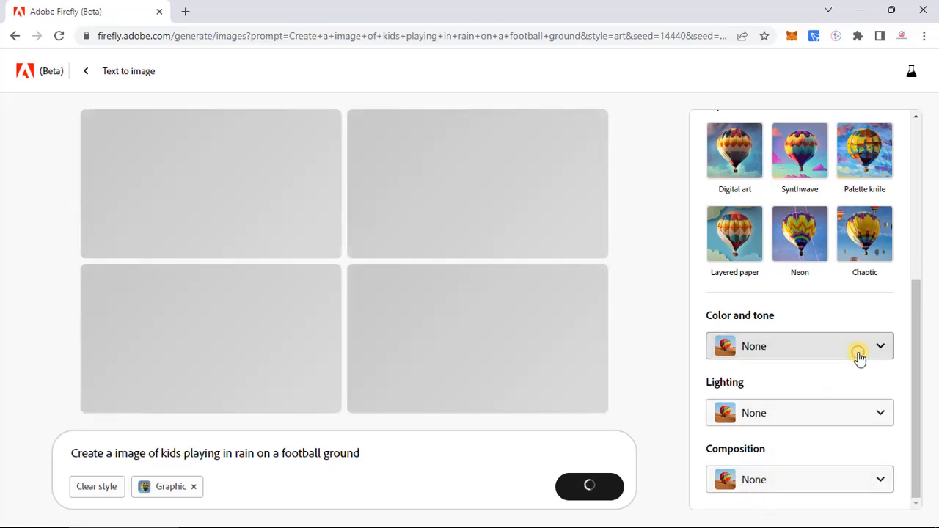
{"action": "left_click", "coordinate": [859, 356]}
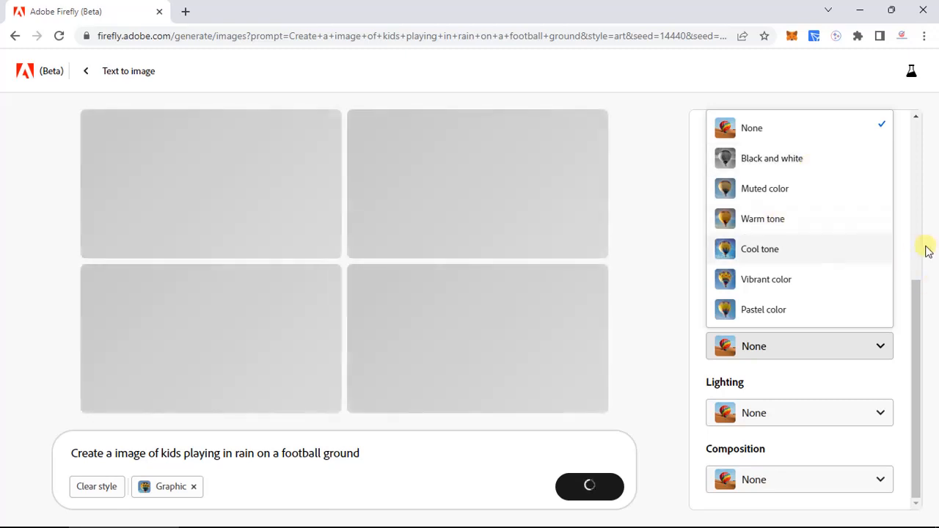
{"action": "left_click", "coordinate": [925, 248]}
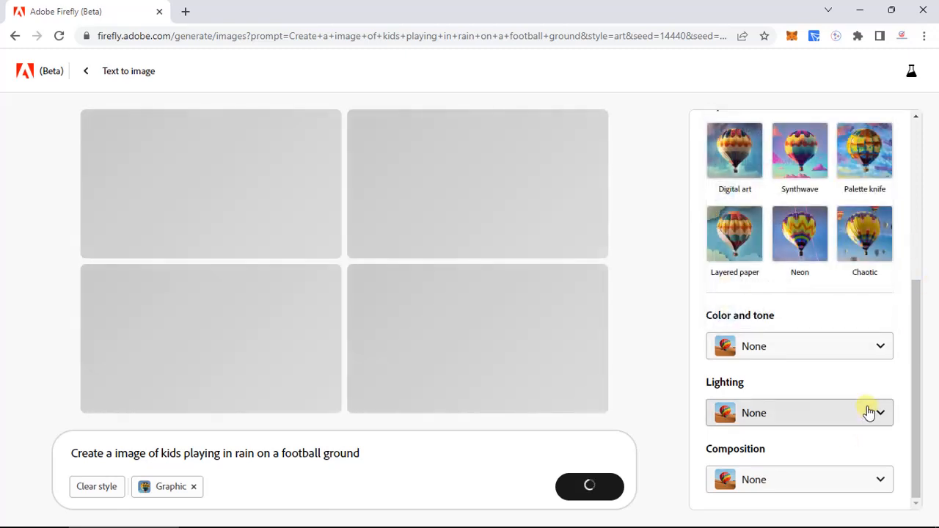
{"action": "left_click", "coordinate": [869, 413]}
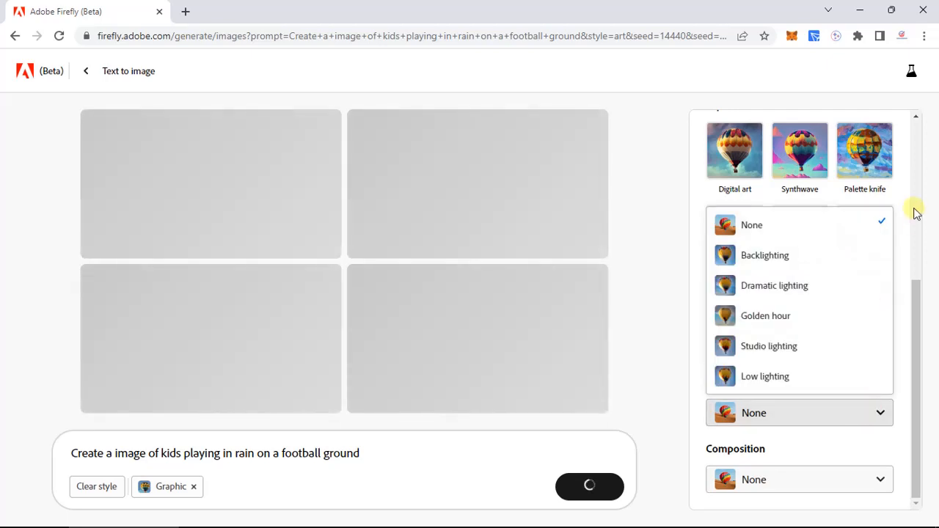
{"action": "left_click", "coordinate": [926, 214]}
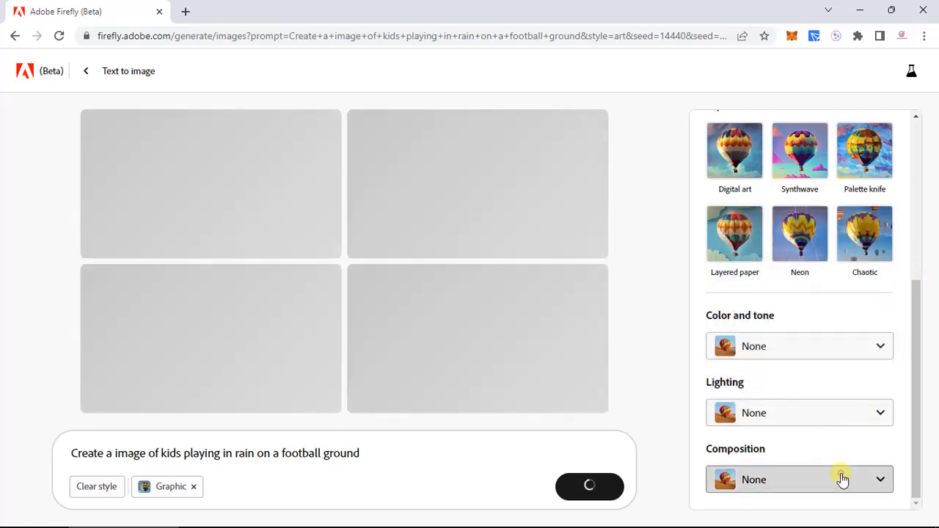
{"action": "left_click", "coordinate": [842, 479]}
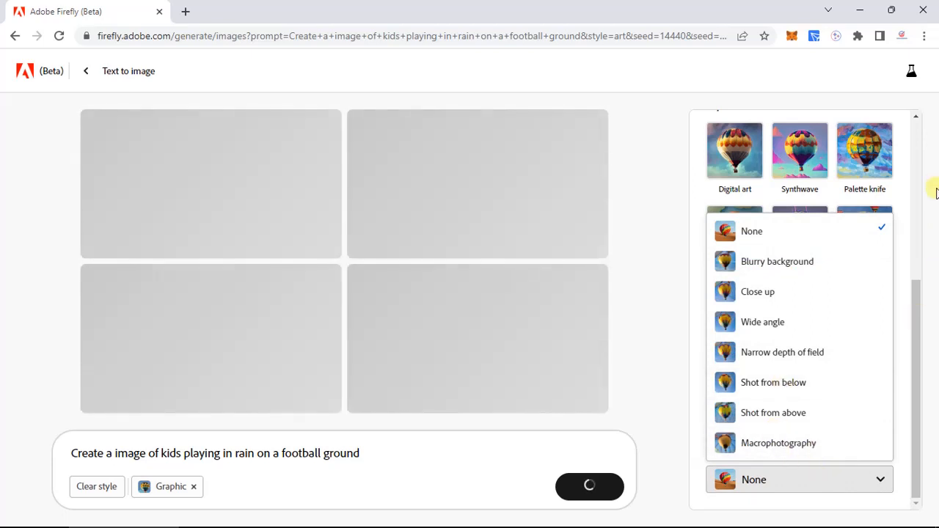
{"action": "left_click", "coordinate": [935, 189]}
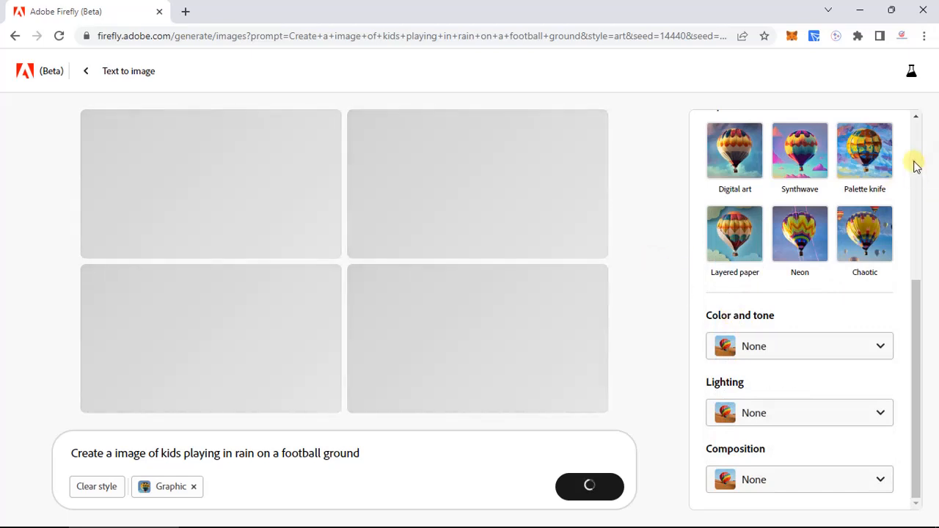
{"action": "left_click", "coordinate": [915, 164]}
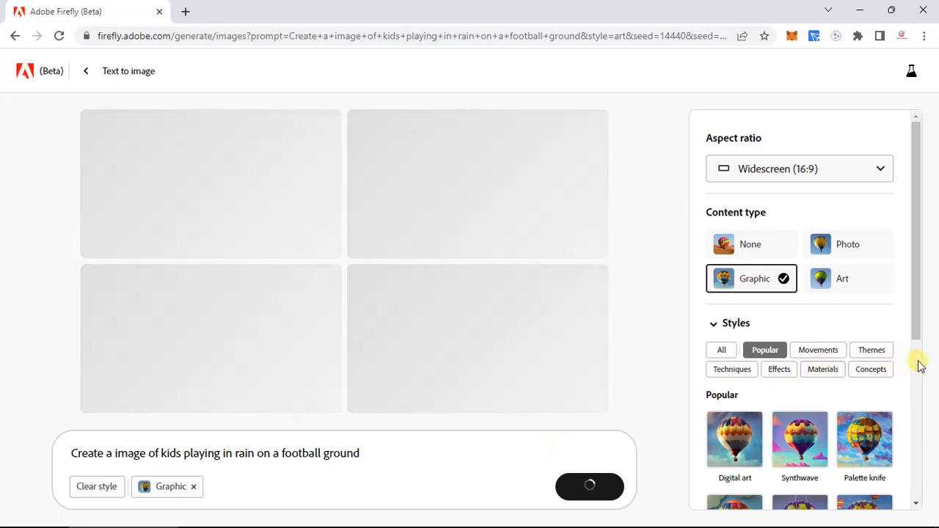
{"action": "scroll", "coordinate": [919, 363], "scroll_direction": "down", "scroll_amount": 4}
{"action": "scroll", "coordinate": [733, 325], "scroll_direction": "up", "scroll_amount": 5}
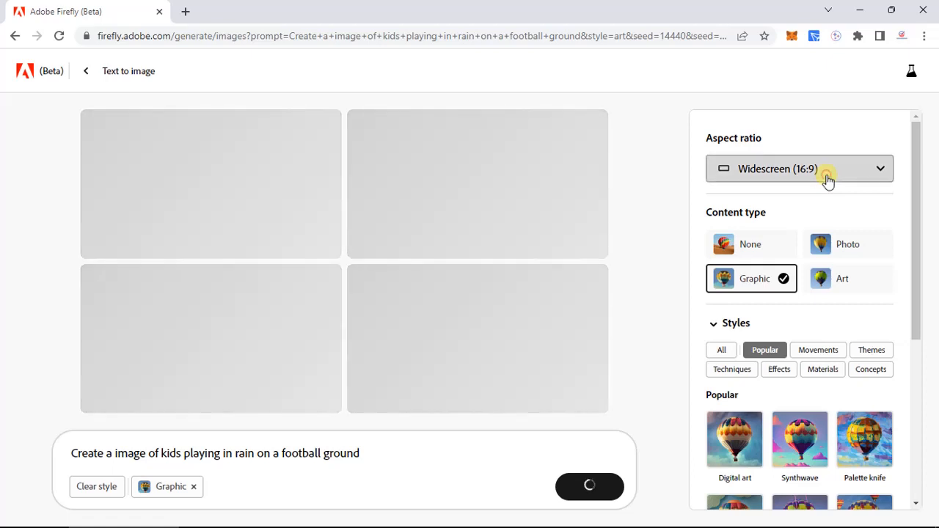
{"action": "left_click", "coordinate": [827, 180]}
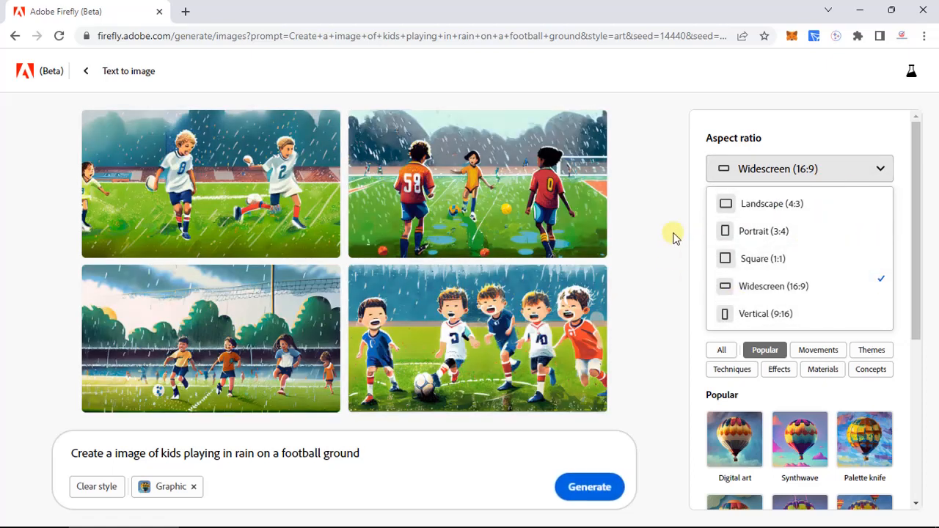
{"action": "left_click", "coordinate": [638, 238]}
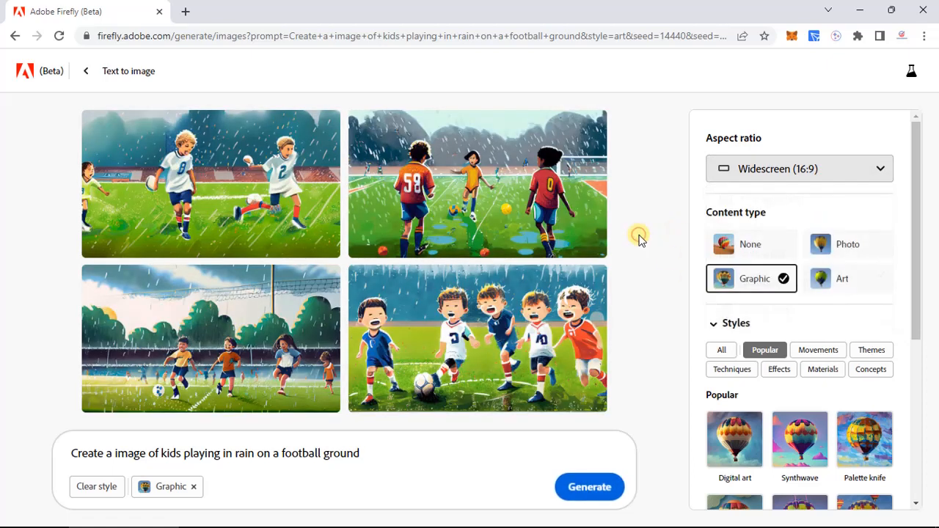
View all four widescreen images one after another at full size, then return to the results.
{"action": "left_click", "coordinate": [297, 207]}
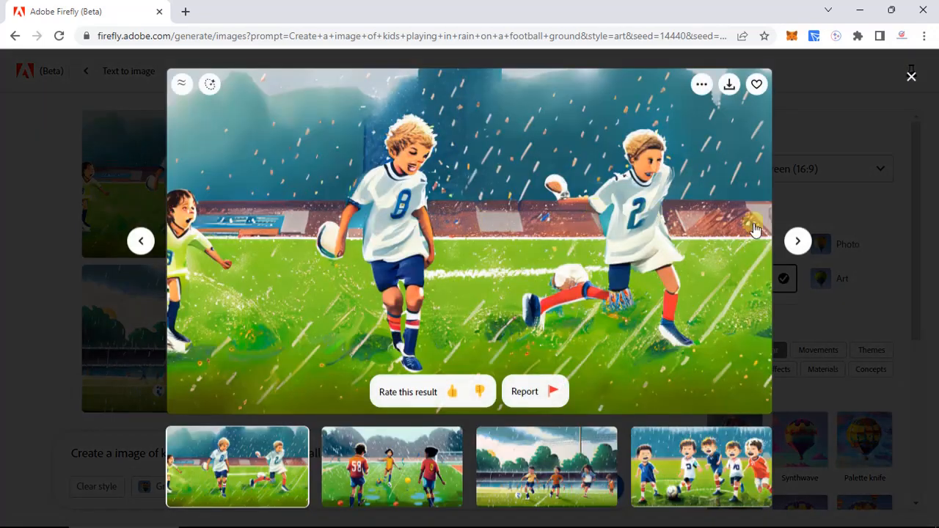
{"action": "left_click", "coordinate": [799, 242]}
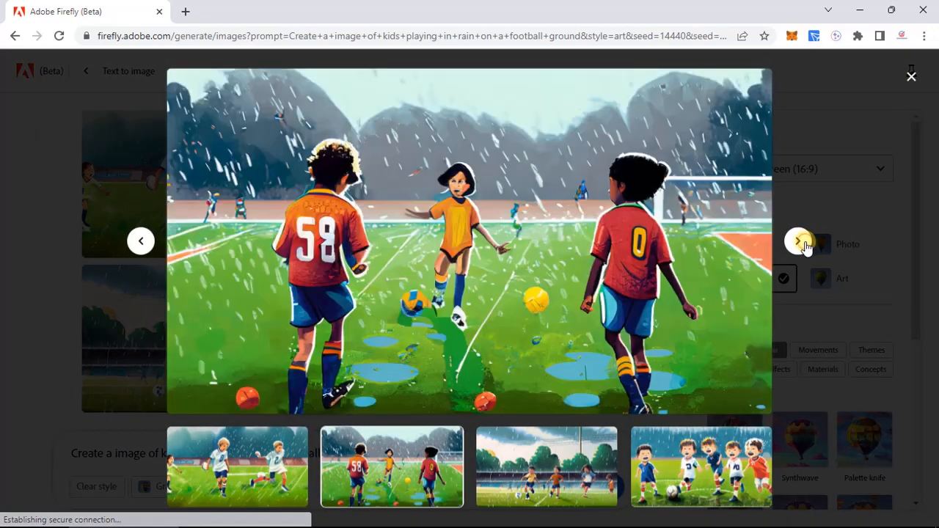
{"action": "left_click", "coordinate": [799, 241]}
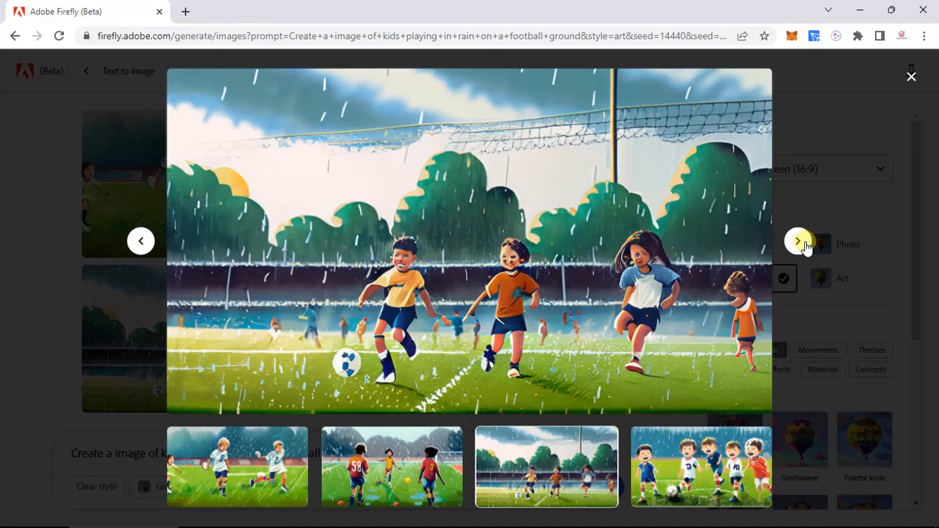
{"action": "left_click", "coordinate": [799, 241]}
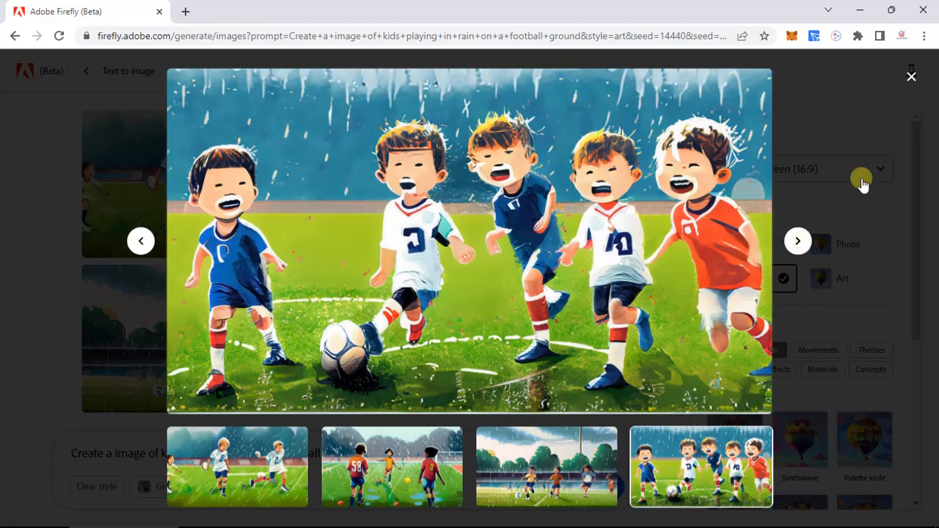
{"action": "left_click", "coordinate": [911, 78]}
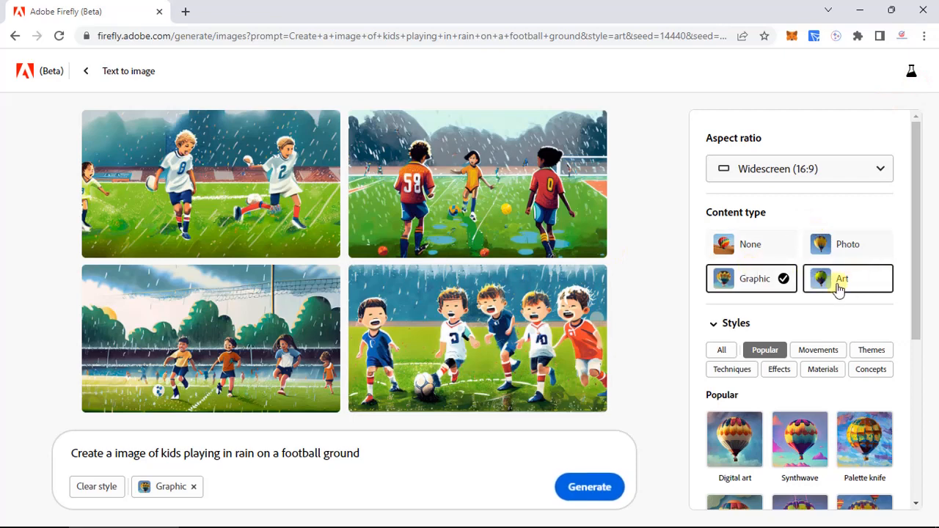
Regenerate the images in the Vertical (9:16) aspect ratio and set the content type to Photo.
{"action": "left_click", "coordinate": [866, 185]}
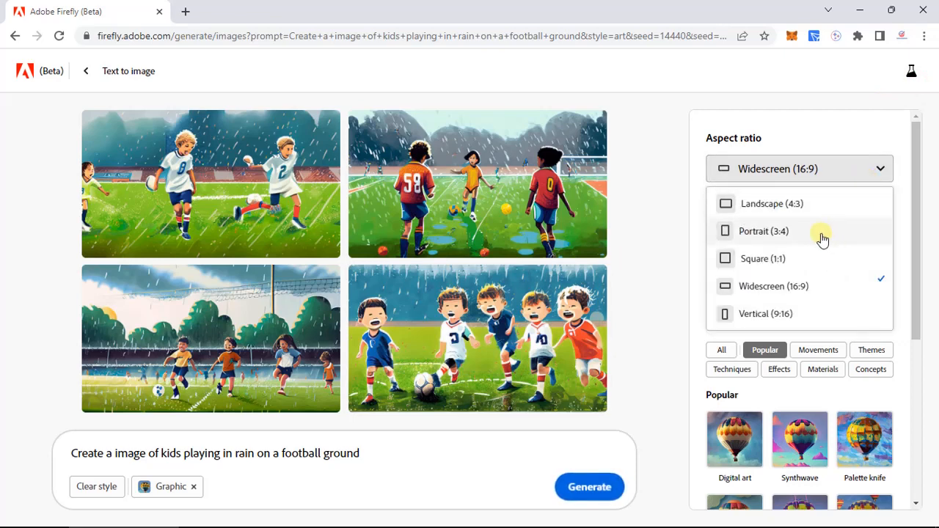
{"action": "left_click", "coordinate": [791, 314]}
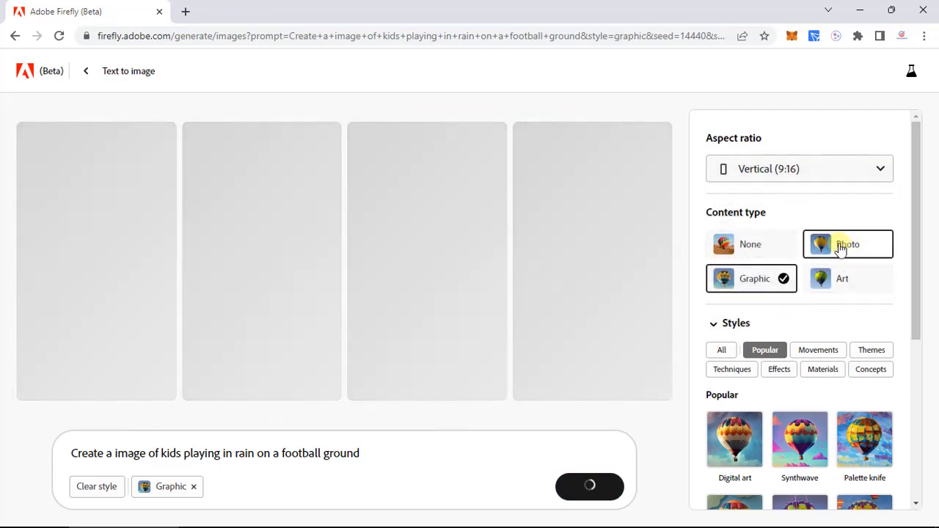
{"action": "left_click", "coordinate": [841, 247]}
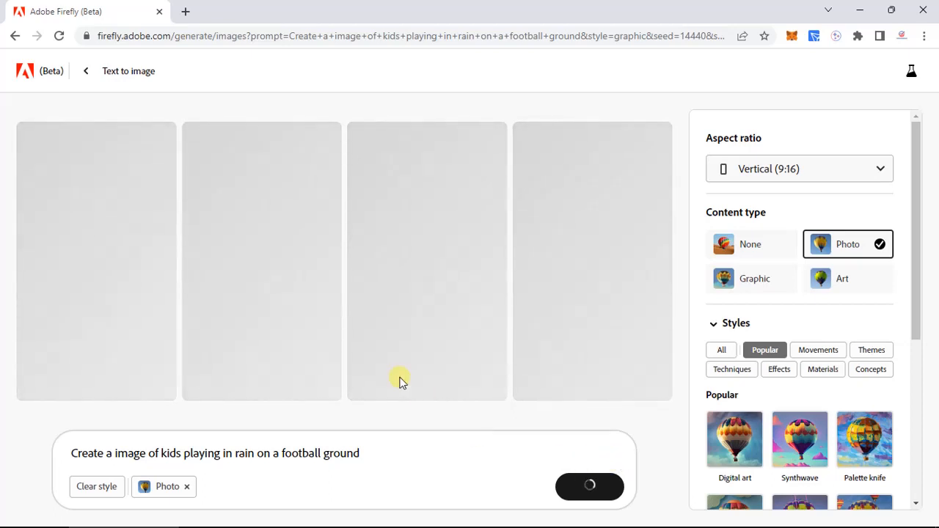
{"action": "scroll", "coordinate": [802, 329], "scroll_direction": "down", "scroll_amount": 3}
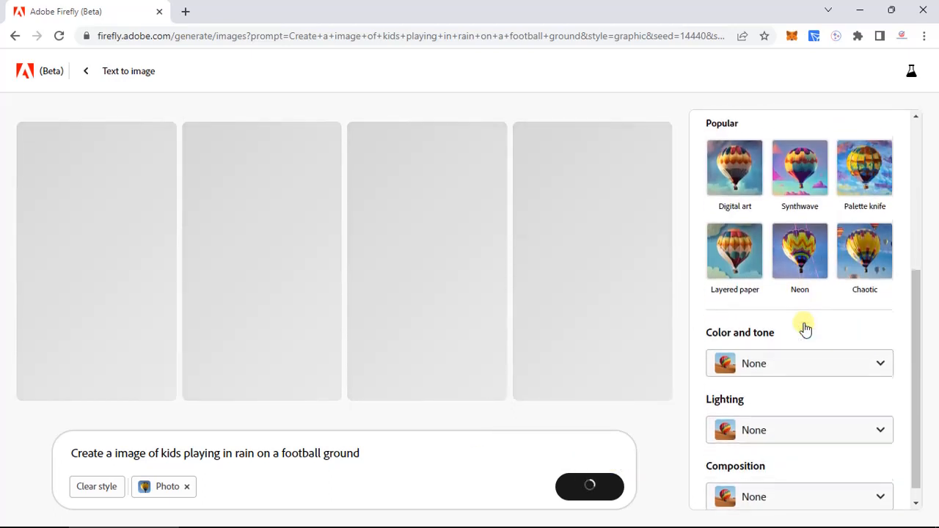
{"action": "scroll", "coordinate": [805, 329], "scroll_direction": "down", "scroll_amount": 1}
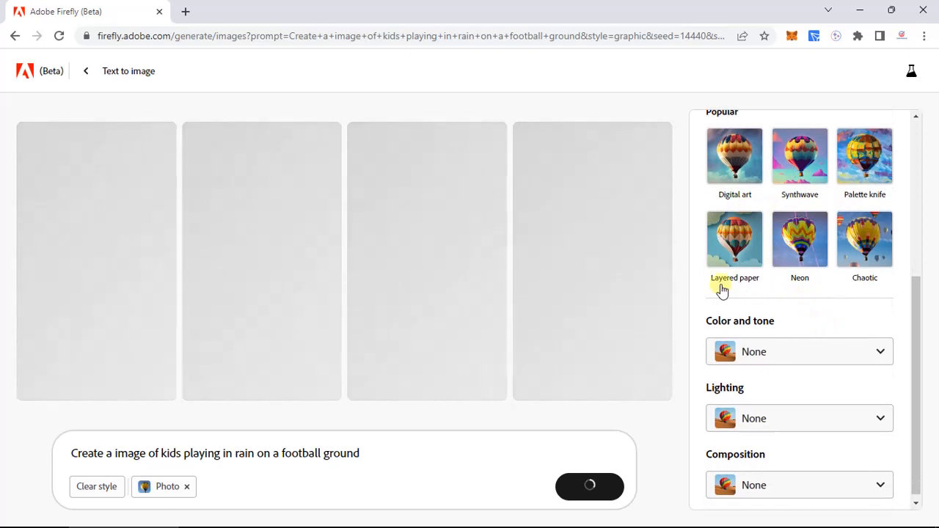
{"action": "scroll", "coordinate": [839, 264], "scroll_direction": "down", "scroll_amount": 1}
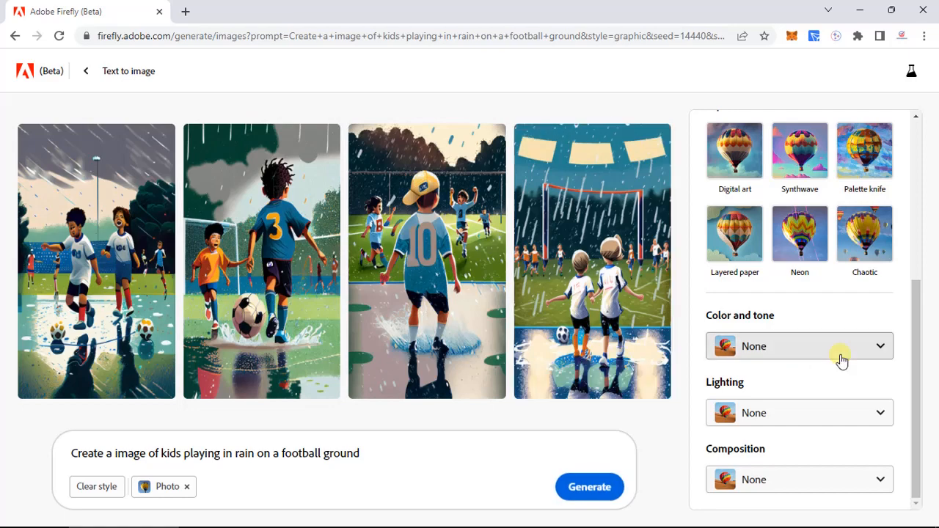
{"action": "scroll", "coordinate": [840, 360], "scroll_direction": "up", "scroll_amount": 3}
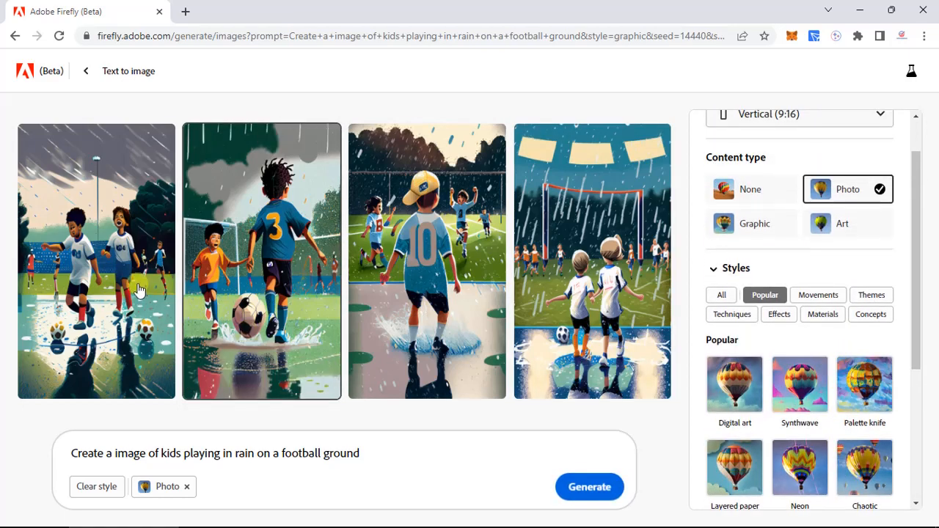
Look through the four vertical images at full size and close the enlarged view.
{"action": "left_click", "coordinate": [137, 290]}
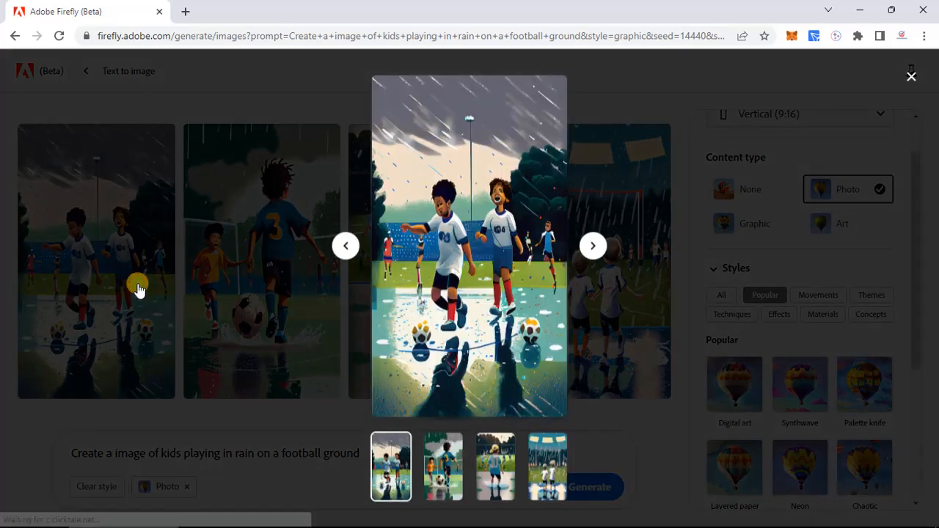
{"action": "left_click", "coordinate": [593, 248]}
{"action": "left_click", "coordinate": [593, 248]}
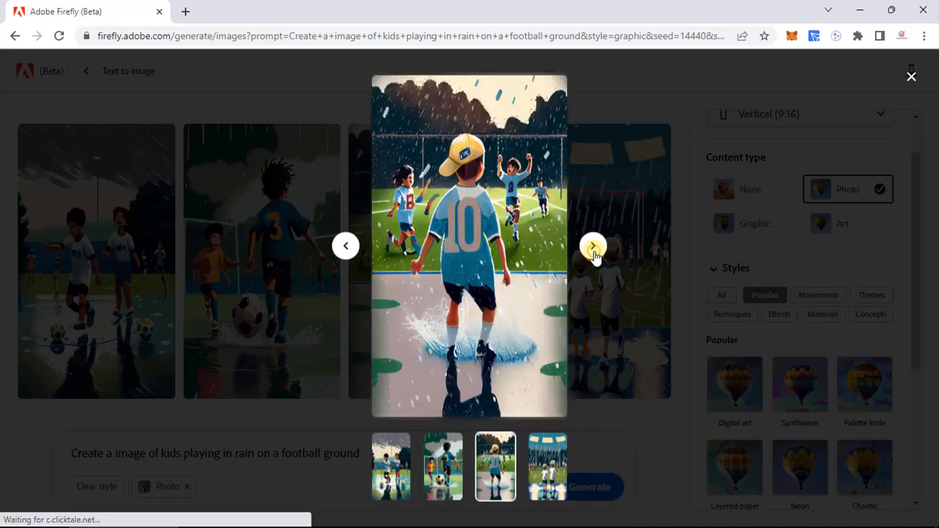
{"action": "left_click", "coordinate": [593, 250]}
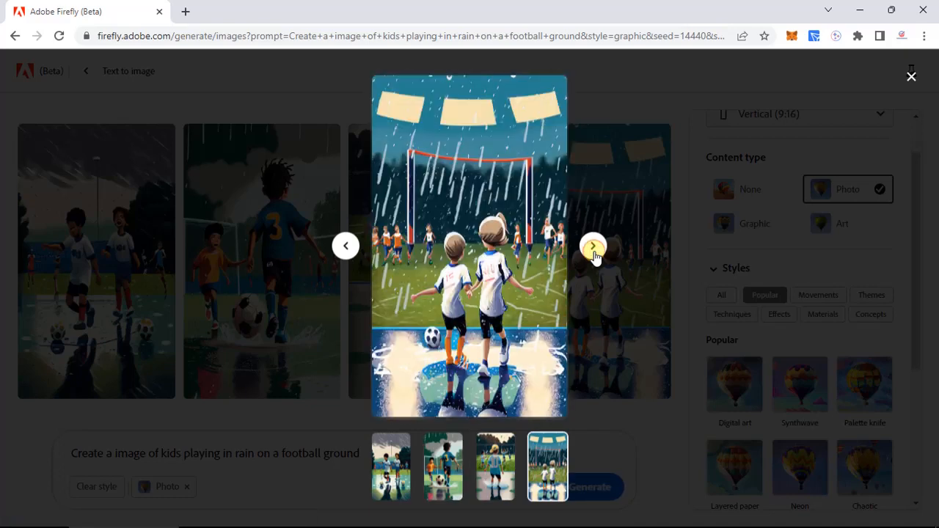
{"action": "left_click", "coordinate": [908, 76]}
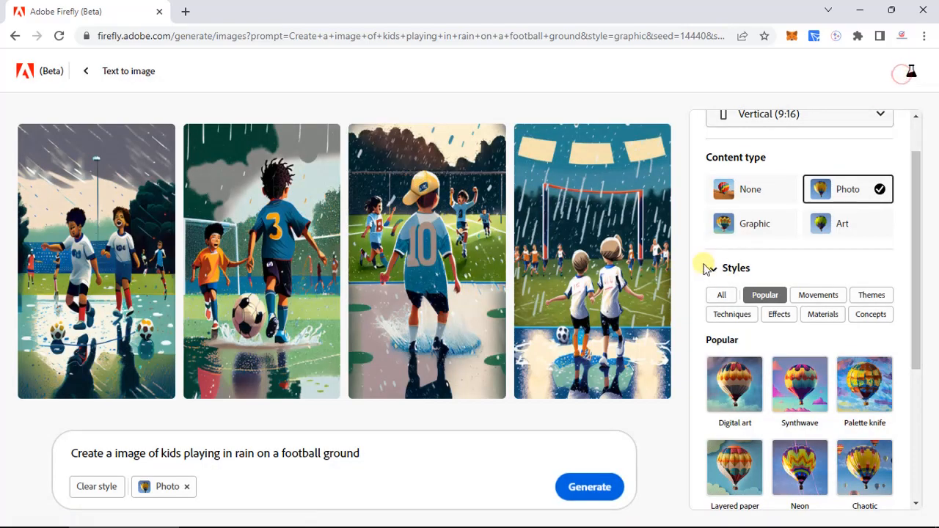
Return to the Text to image gallery and browse through the sample images and their prompts.
{"action": "scroll", "coordinate": [822, 250], "scroll_direction": "up", "scroll_amount": 1}
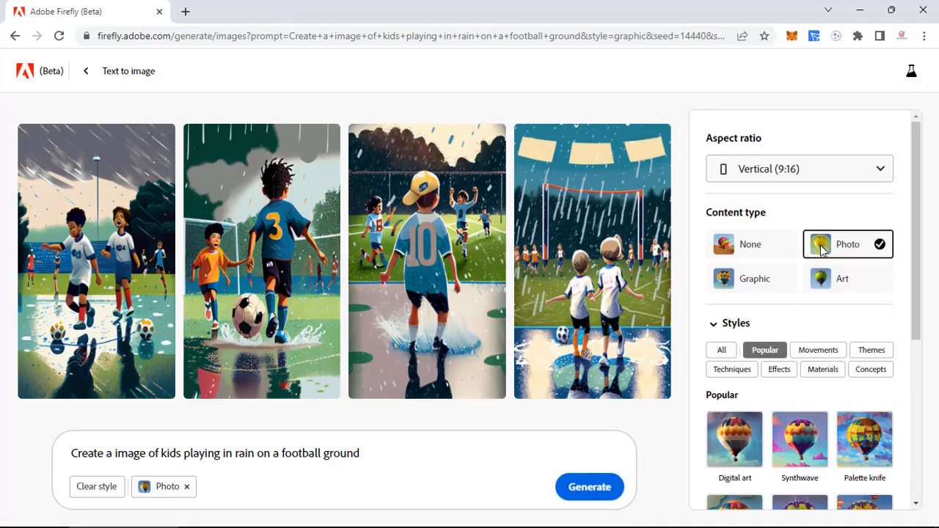
{"action": "left_click", "coordinate": [84, 74]}
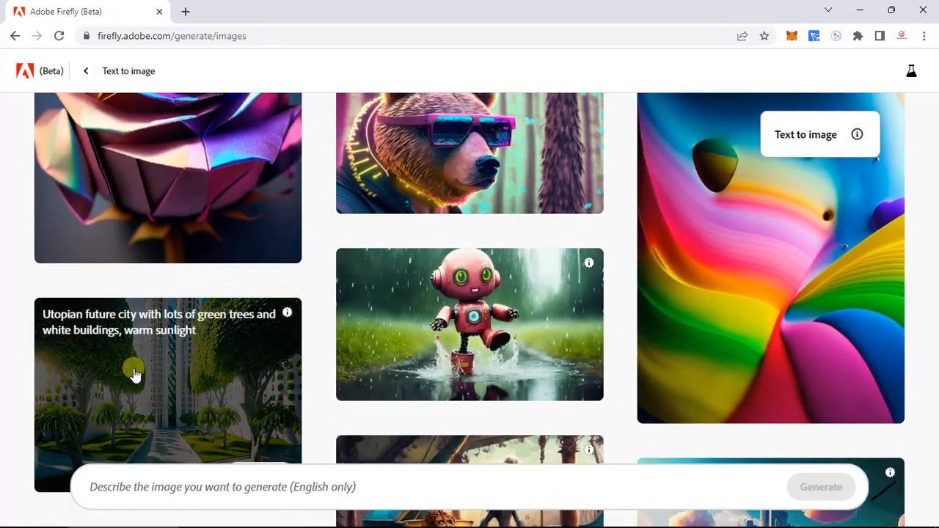
{"action": "scroll", "coordinate": [134, 374], "scroll_direction": "up", "scroll_amount": 3}
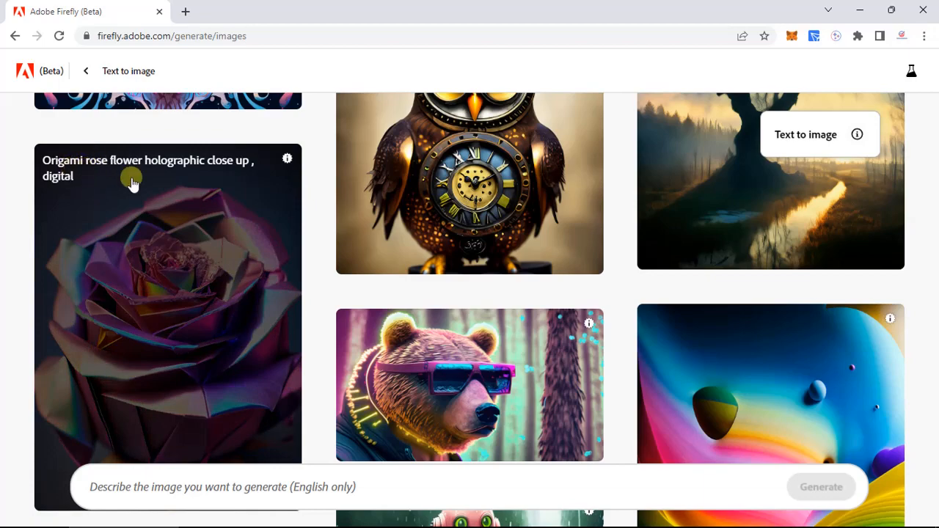
{"action": "scroll", "coordinate": [247, 155], "scroll_direction": "up", "scroll_amount": 2}
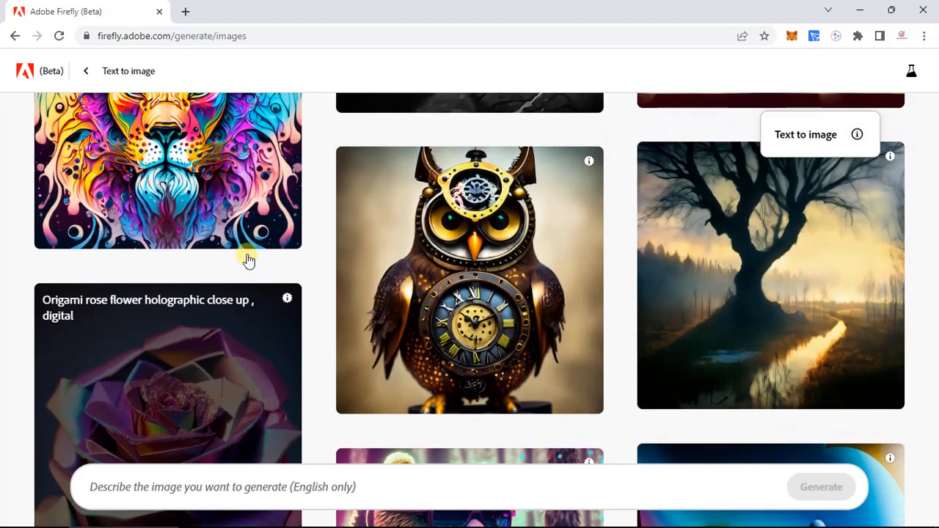
{"action": "mouse_move", "coordinate": [467, 247]}
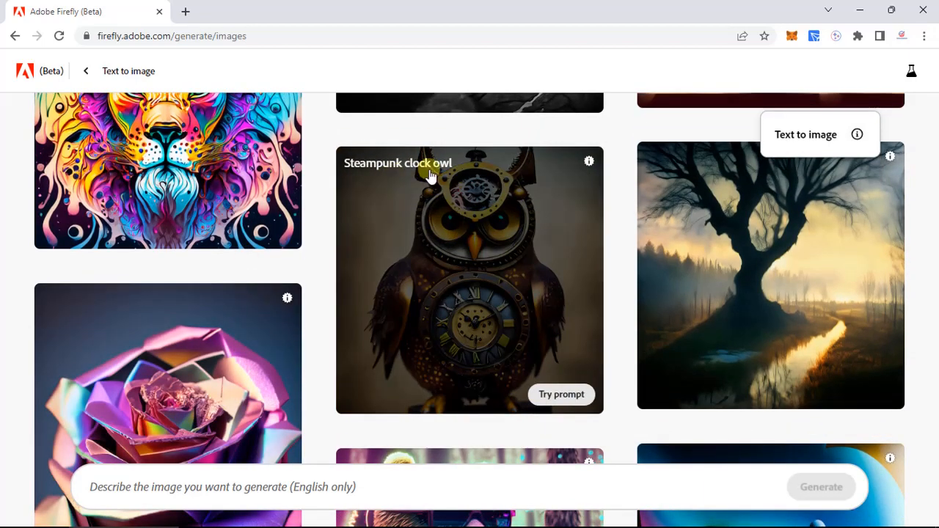
{"action": "scroll", "coordinate": [431, 176], "scroll_direction": "up", "scroll_amount": 4}
{"action": "scroll", "coordinate": [431, 176], "scroll_direction": "up", "scroll_amount": 3}
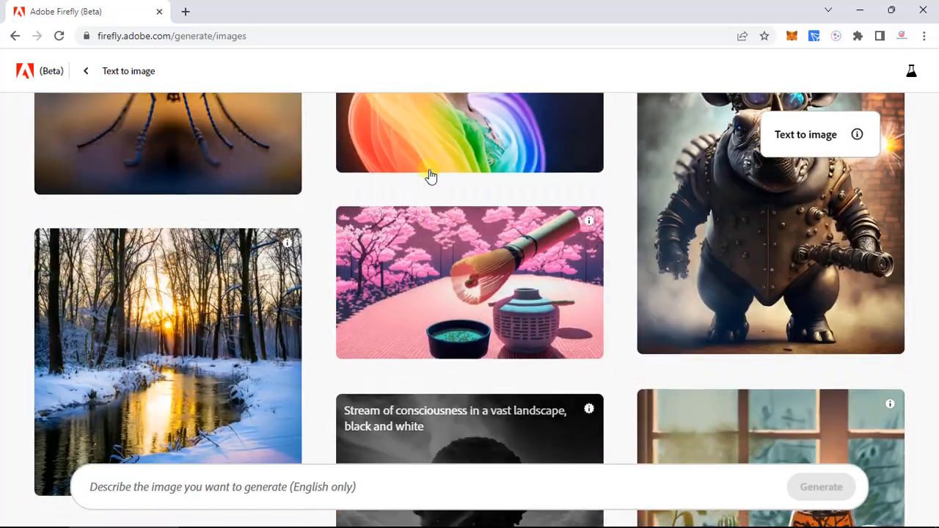
{"action": "mouse_move", "coordinate": [104, 281]}
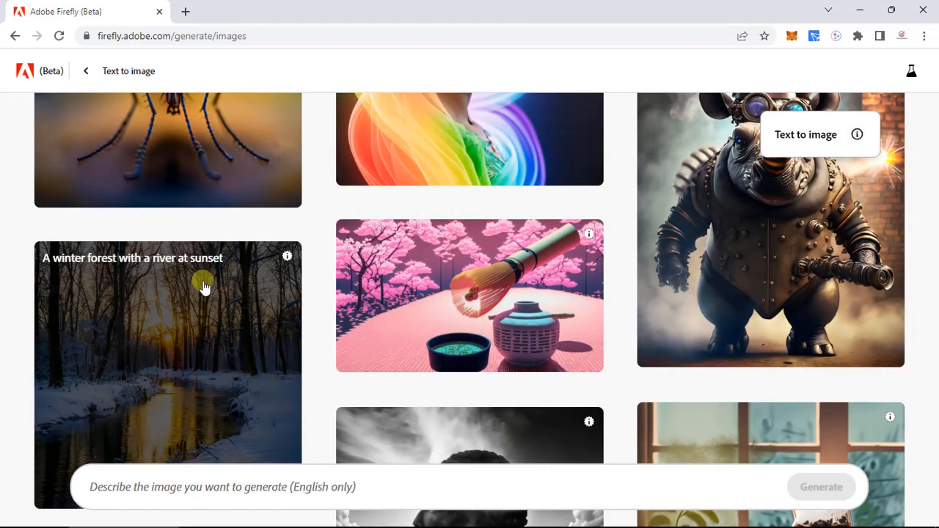
{"action": "scroll", "coordinate": [204, 287], "scroll_direction": "down", "scroll_amount": 12}
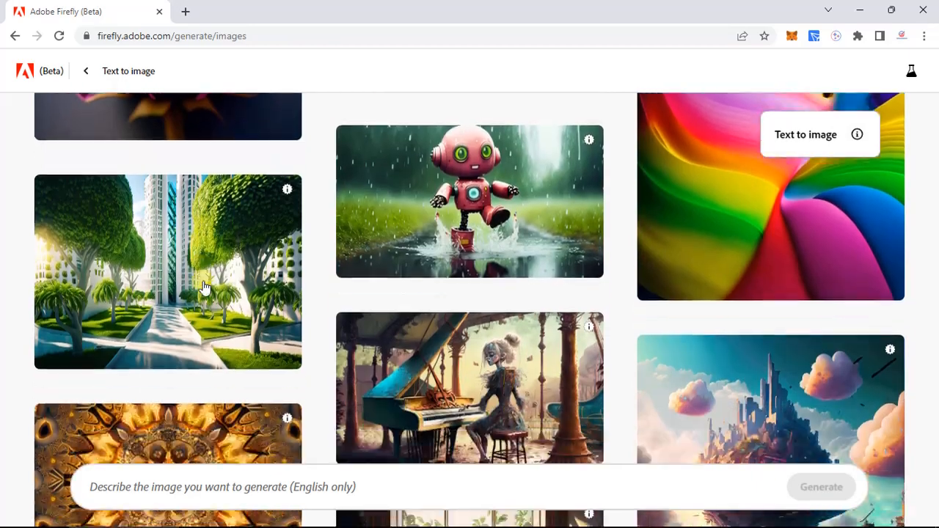
{"action": "scroll", "coordinate": [204, 286], "scroll_direction": "down", "scroll_amount": 1}
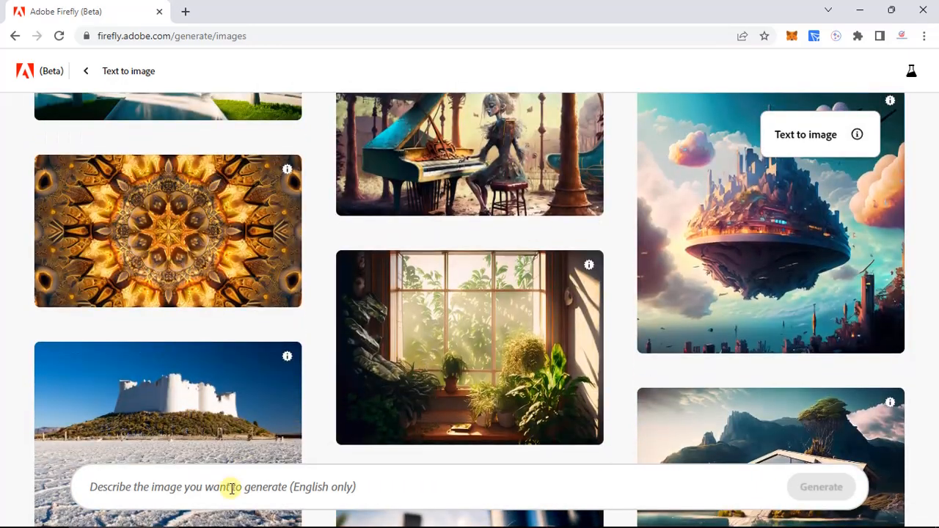
{"action": "scroll", "coordinate": [232, 322], "scroll_direction": "down", "scroll_amount": 15}
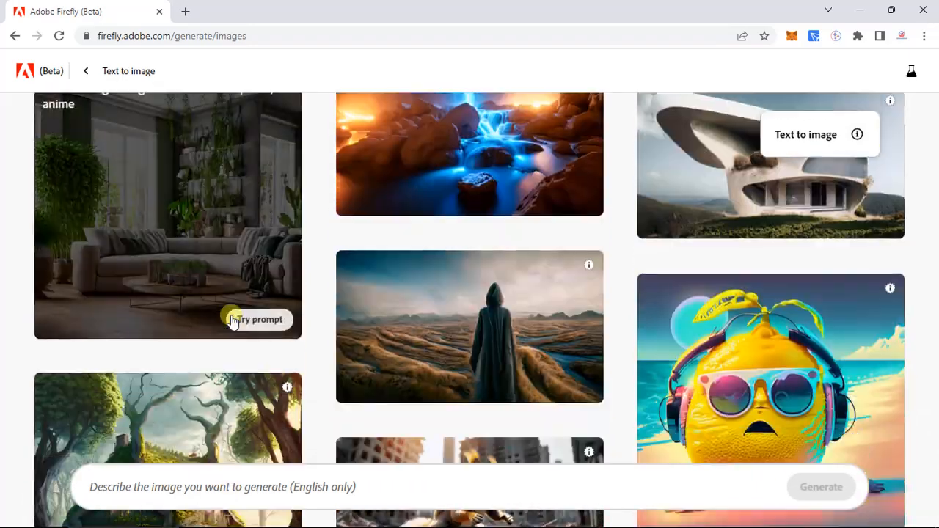
{"action": "scroll", "coordinate": [232, 321], "scroll_direction": "down", "scroll_amount": 15}
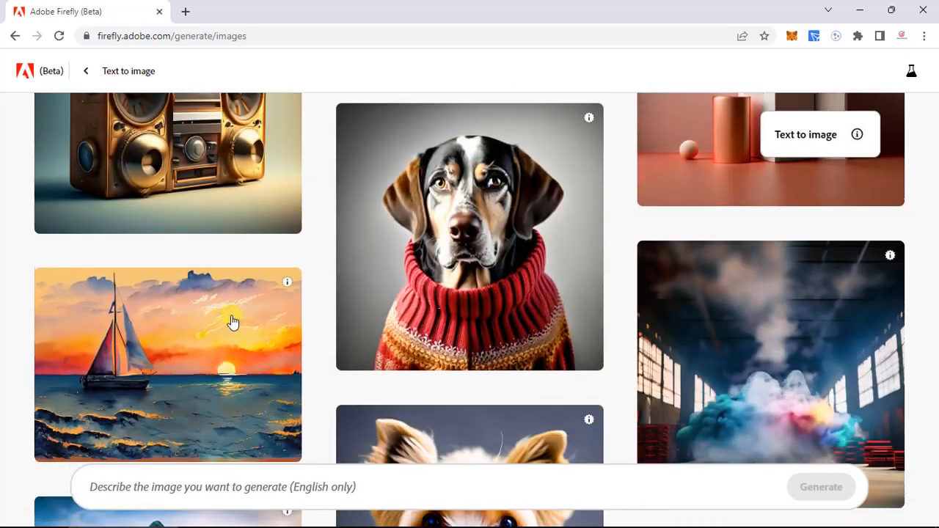
{"action": "scroll", "coordinate": [232, 321], "scroll_direction": "down", "scroll_amount": 15}
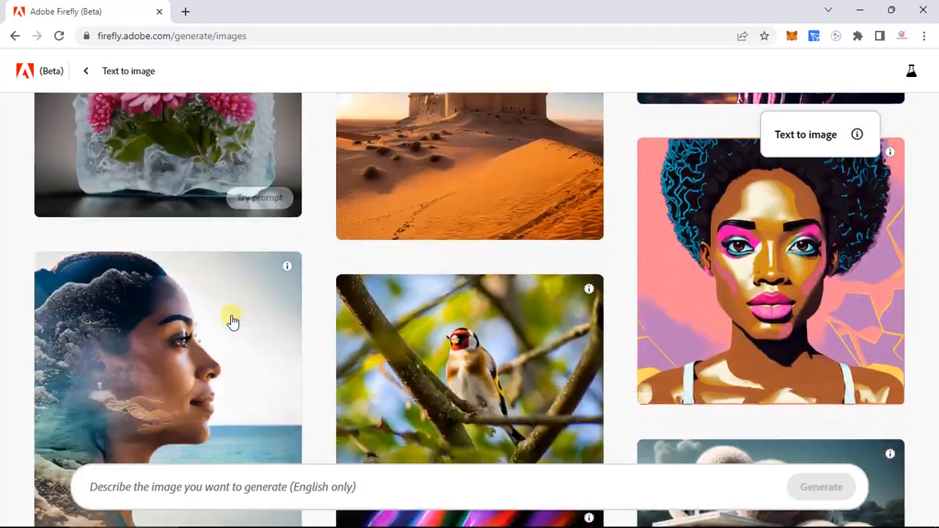
{"action": "scroll", "coordinate": [232, 321], "scroll_direction": "down", "scroll_amount": 15}
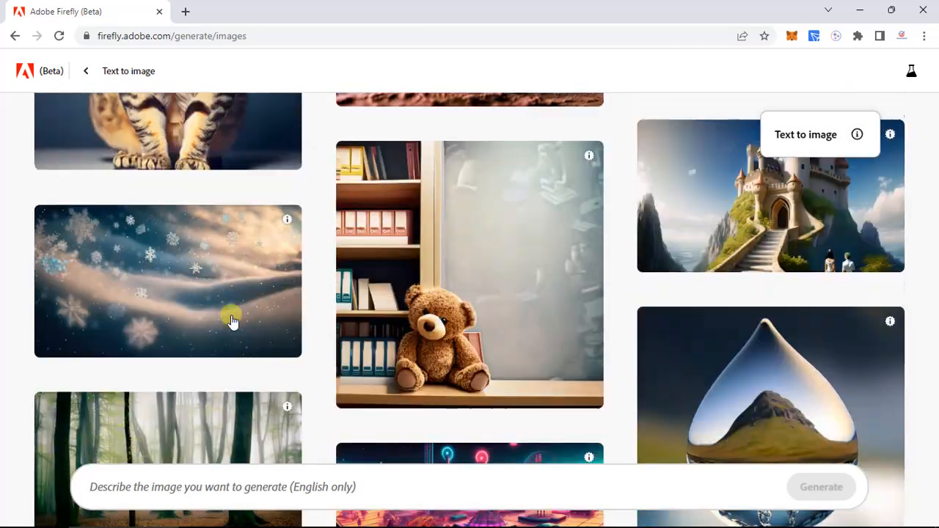
{"action": "scroll", "coordinate": [232, 322], "scroll_direction": "down", "scroll_amount": 15}
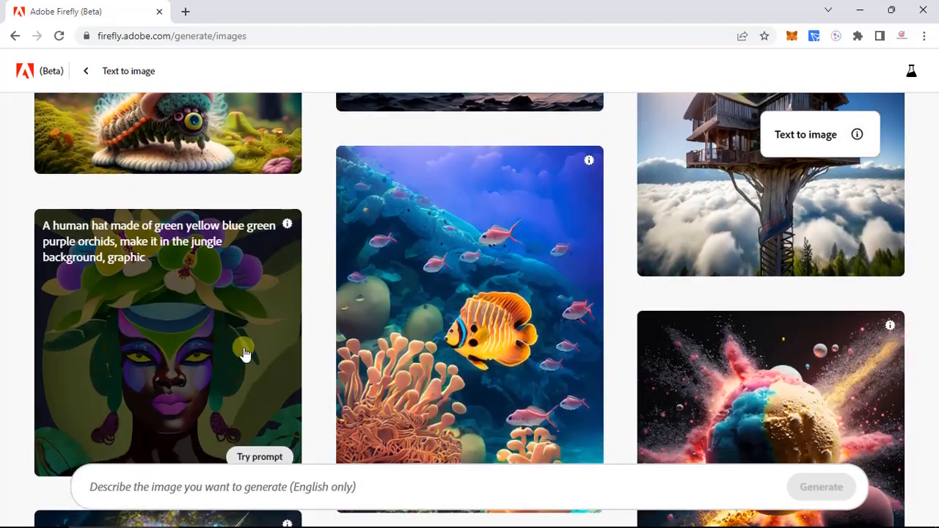
Generate images from the prompt "Create Image of Taj Mahal on a beach".
{"action": "left_click", "coordinate": [207, 497]}
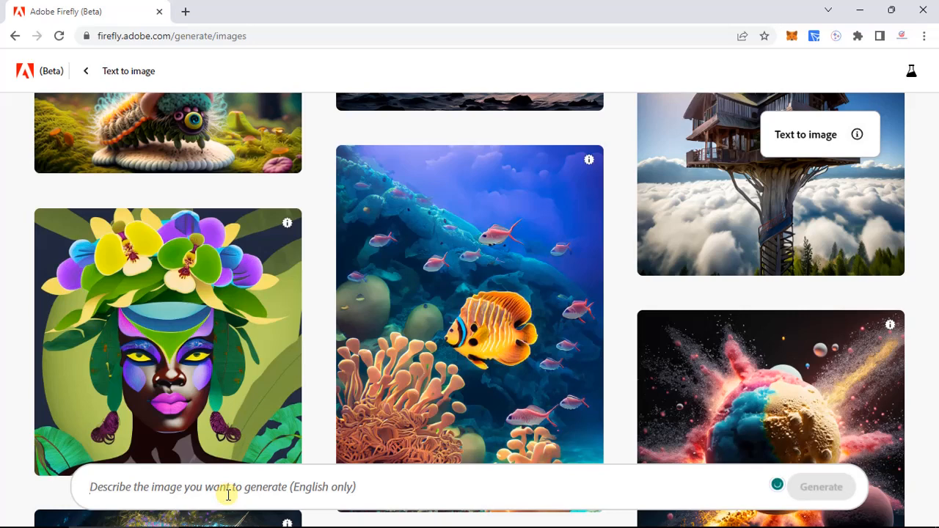
{"action": "type", "text": "ch"}
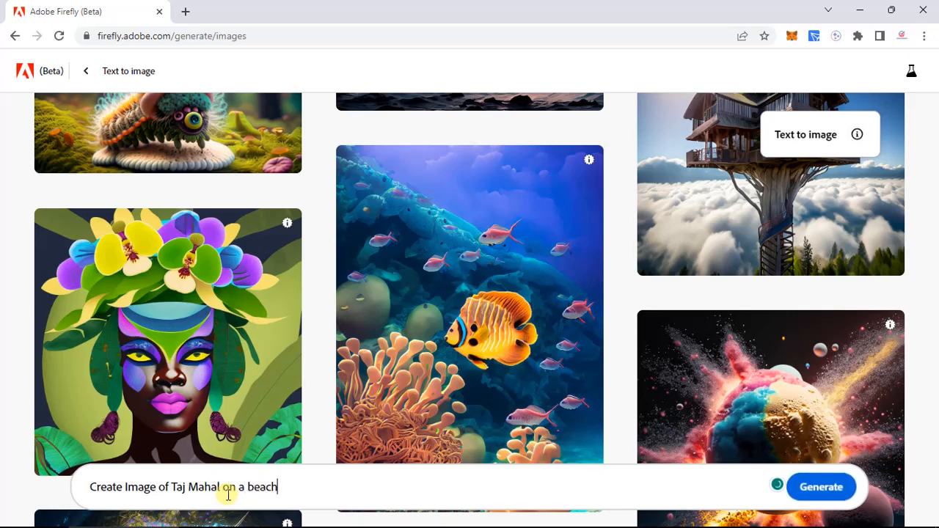
{"action": "key", "text": "Return"}
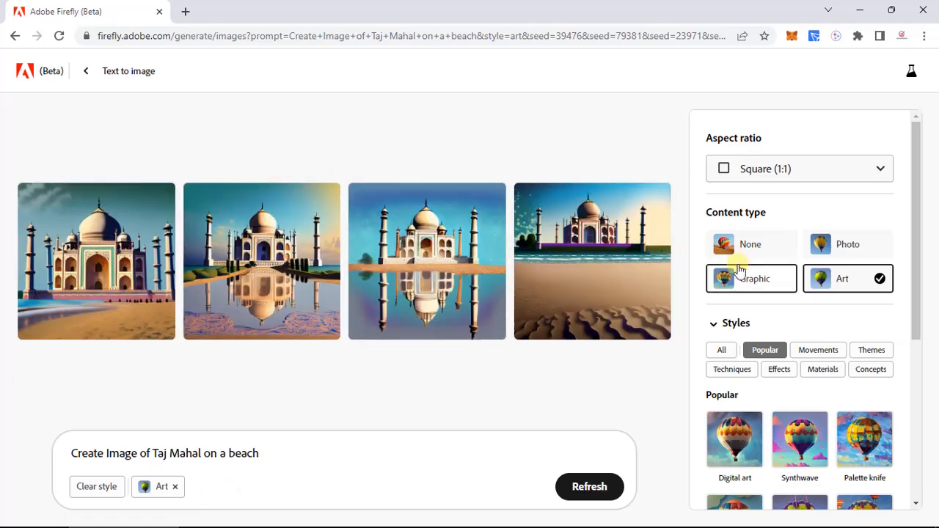
Regenerate the Taj Mahal images with the Photo content type and the Widescreen (16:9) aspect ratio.
{"action": "left_click", "coordinate": [856, 245]}
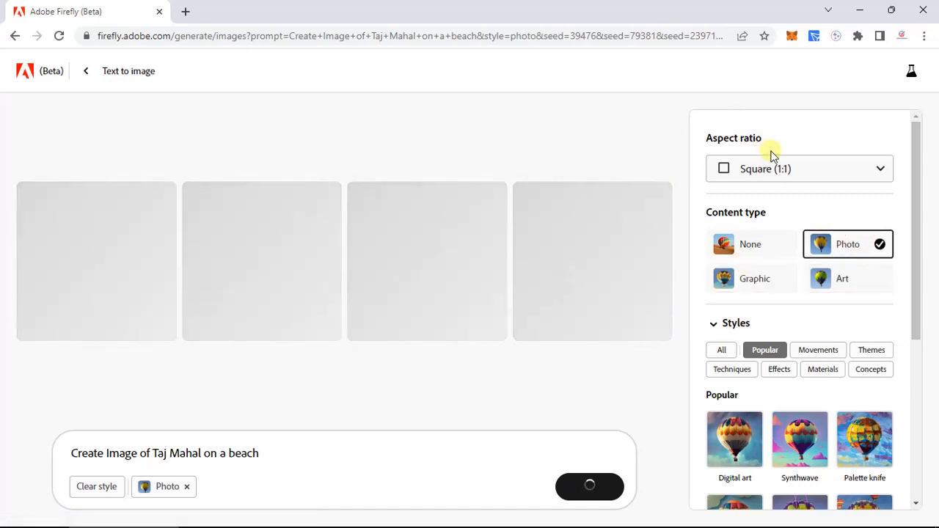
{"action": "left_click", "coordinate": [777, 176]}
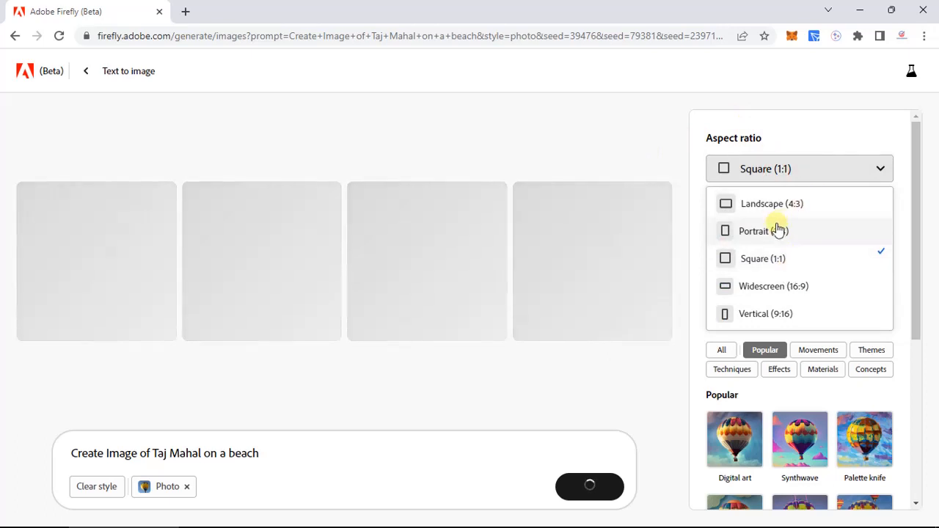
{"action": "left_click", "coordinate": [782, 288]}
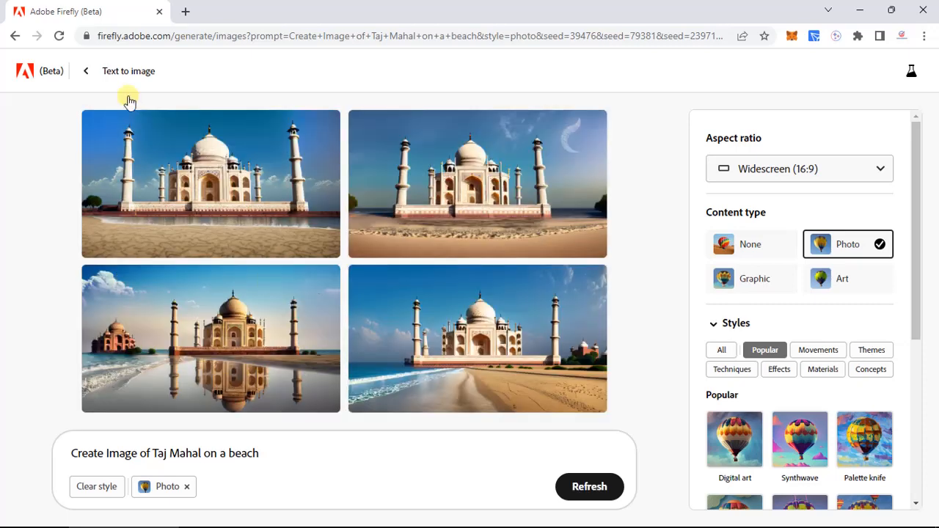
Look through the four widescreen Taj Mahal images at full size and close the enlarged view.
{"action": "left_click", "coordinate": [204, 203]}
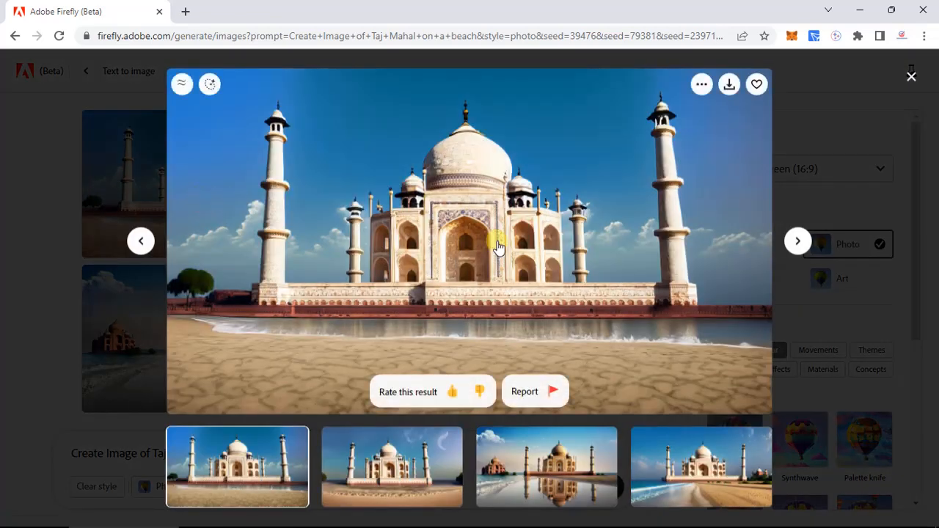
{"action": "left_click", "coordinate": [798, 242]}
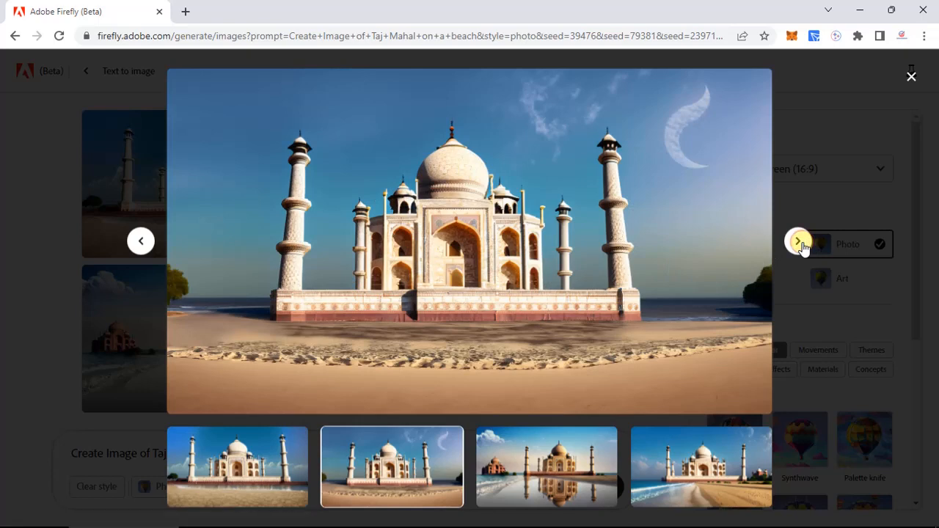
{"action": "left_click", "coordinate": [799, 242]}
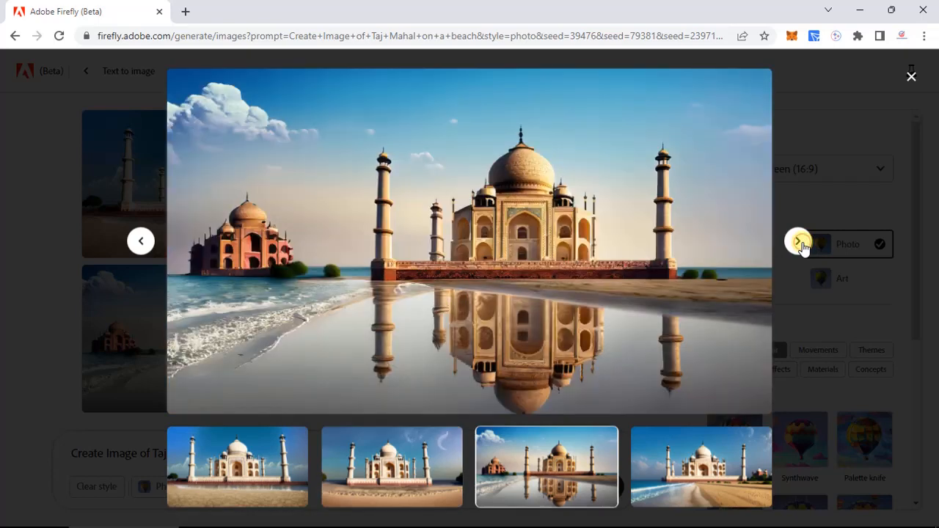
{"action": "left_click", "coordinate": [798, 242]}
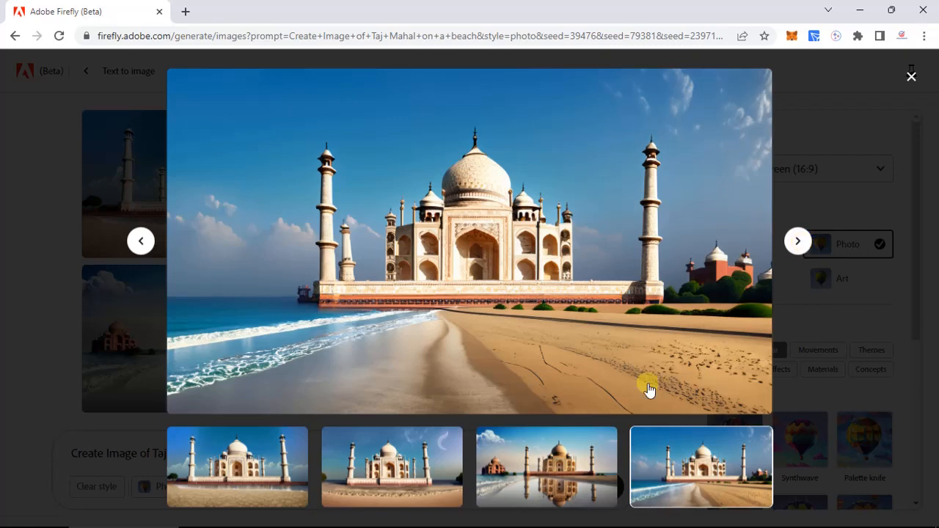
{"action": "mouse_move", "coordinate": [576, 362]}
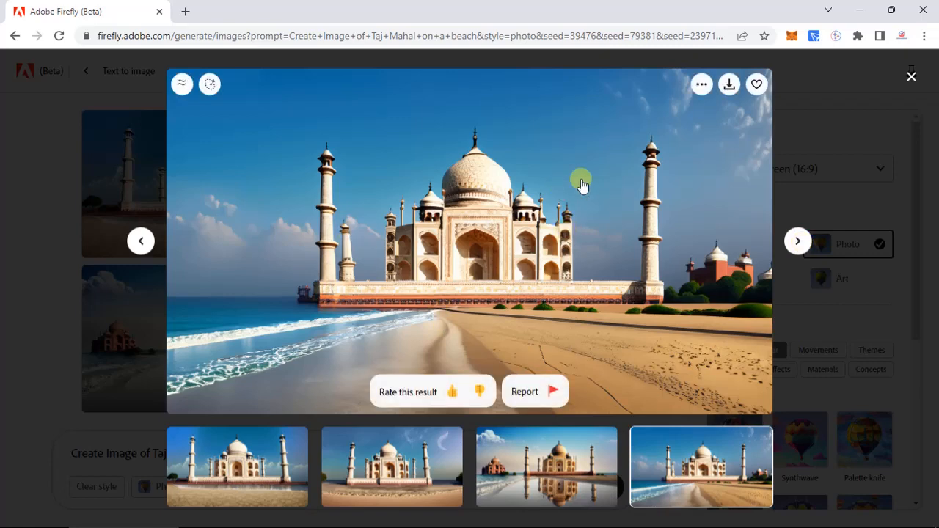
{"action": "left_click", "coordinate": [697, 85]}
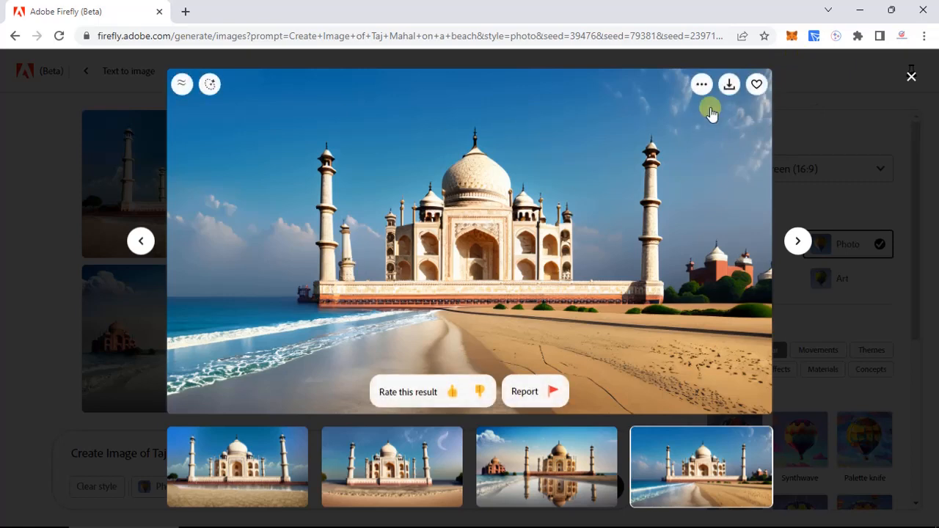
{"action": "left_click", "coordinate": [911, 87]}
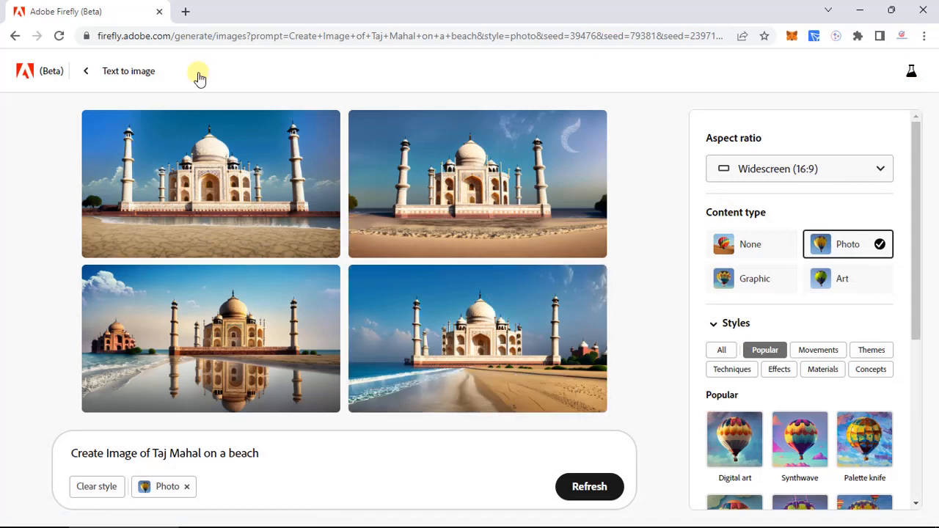
Leave Text to image for the Firefly home page and open Generative fill.
{"action": "left_click", "coordinate": [86, 71]}
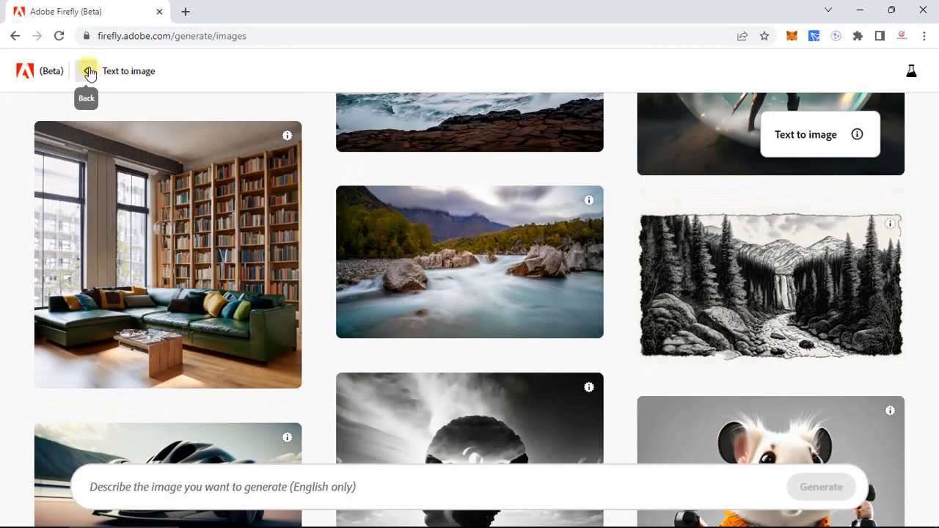
{"action": "left_click", "coordinate": [88, 72]}
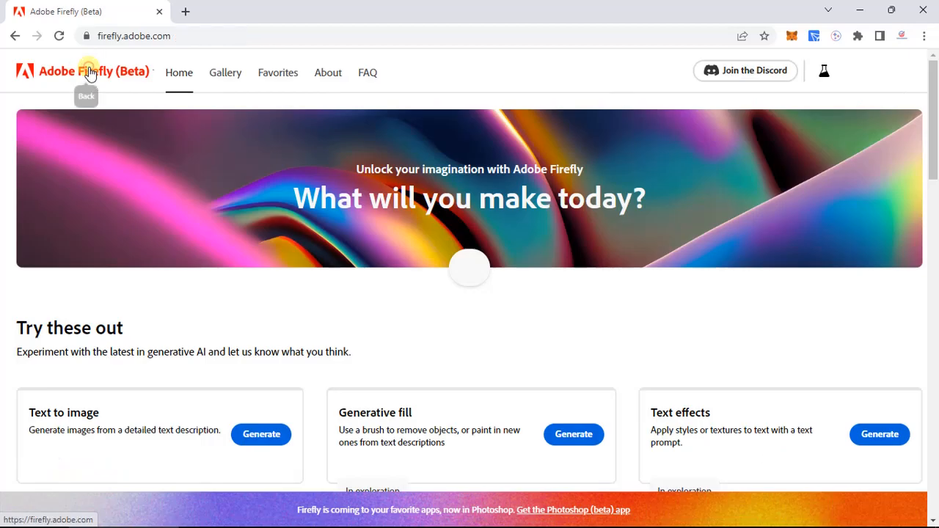
{"action": "scroll", "coordinate": [284, 206], "scroll_direction": "down", "scroll_amount": 2}
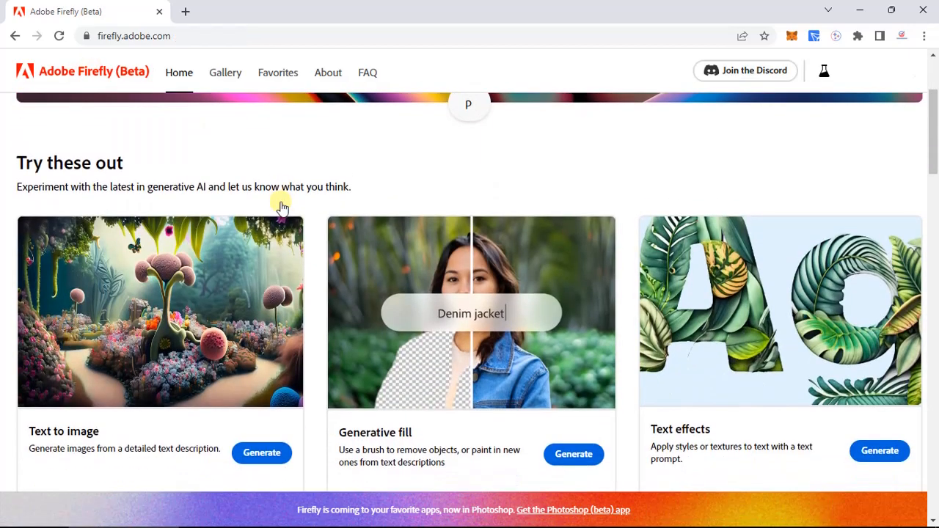
{"action": "scroll", "coordinate": [370, 268], "scroll_direction": "down", "scroll_amount": 2}
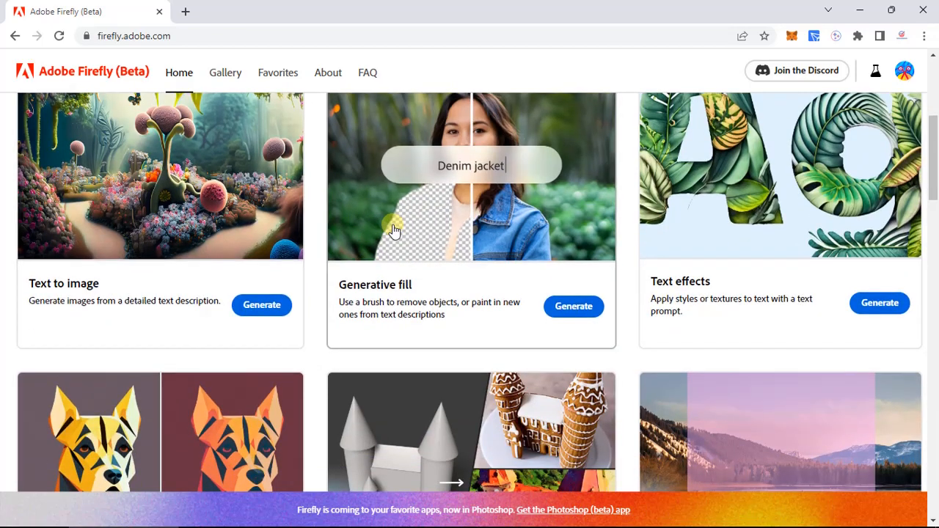
{"action": "left_click", "coordinate": [551, 306]}
Open the sample photo of the woman in the orange jacket and select its background for generative fill.
{"action": "scroll", "coordinate": [551, 306], "scroll_direction": "down", "scroll_amount": 2}
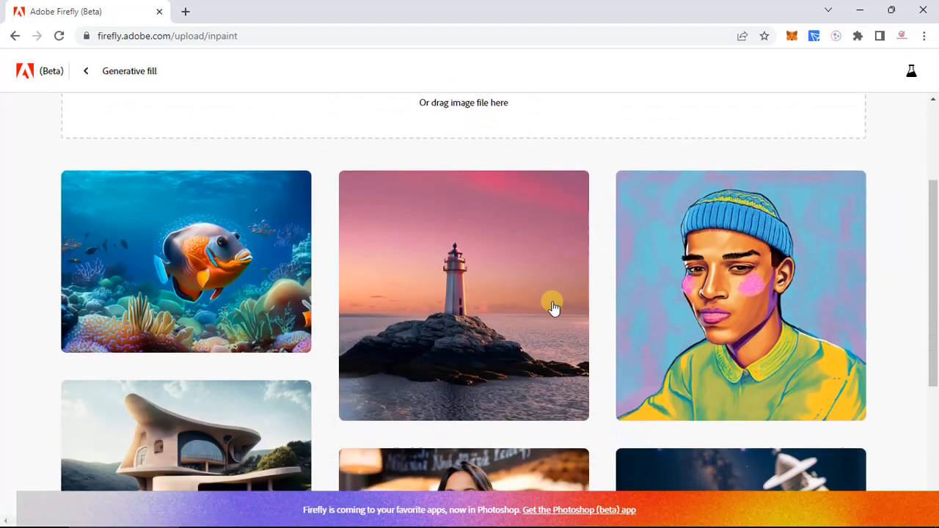
{"action": "scroll", "coordinate": [551, 306], "scroll_direction": "down", "scroll_amount": 3}
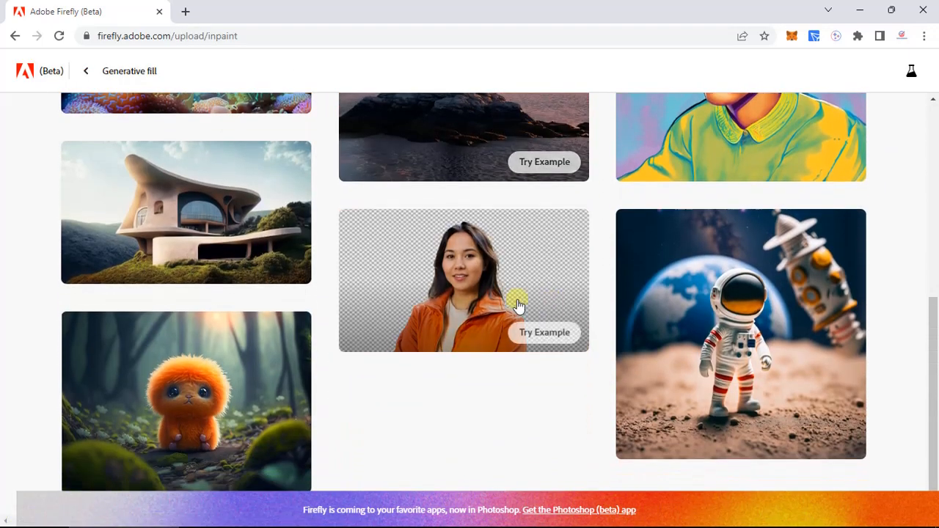
{"action": "left_click", "coordinate": [440, 260]}
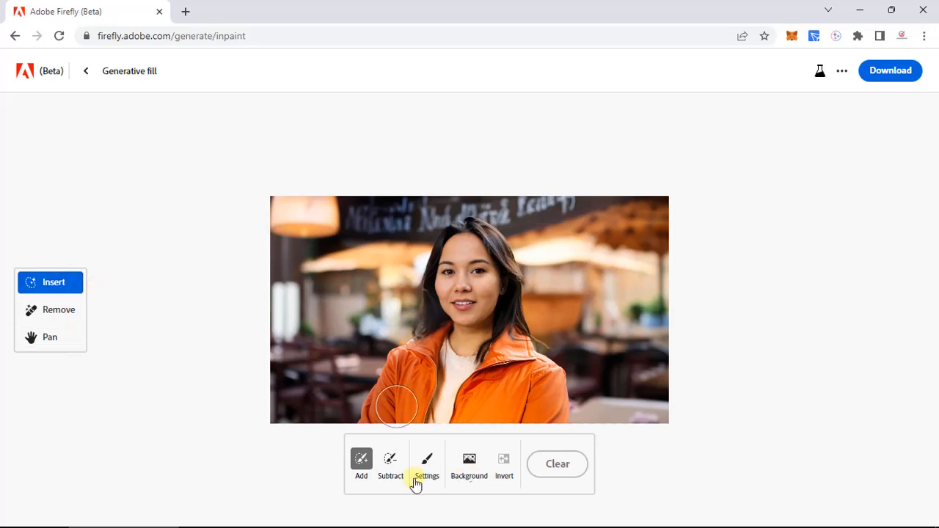
{"action": "left_click", "coordinate": [470, 469]}
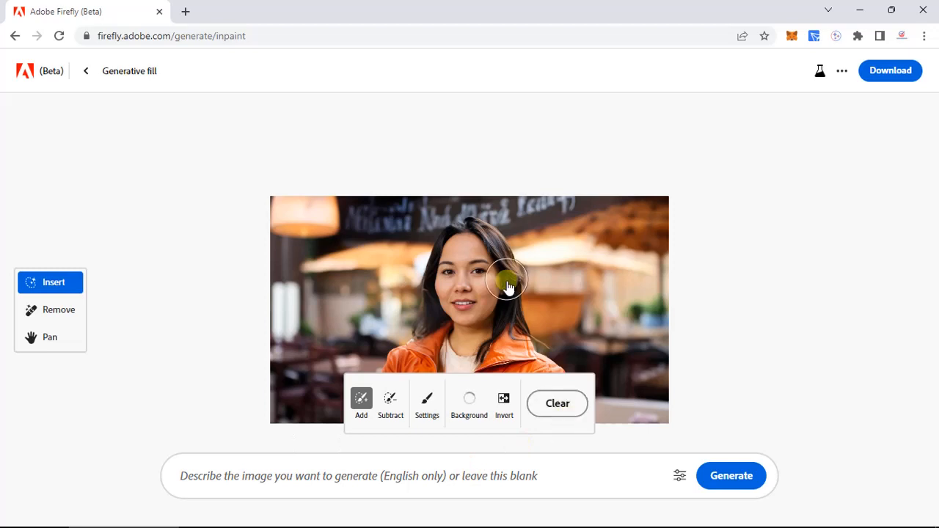
Generate a new background for the photo with the prompt "insert background of island with blue water".
{"action": "left_click", "coordinate": [327, 474]}
{"action": "type", "text": "c"}
{"action": "key", "text": "BackSpace"}
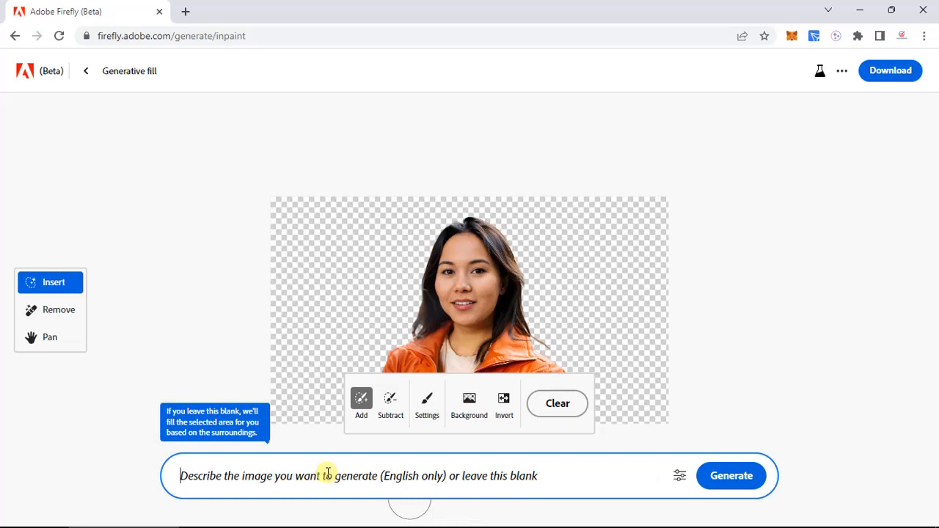
{"action": "type", "text": "ins"}
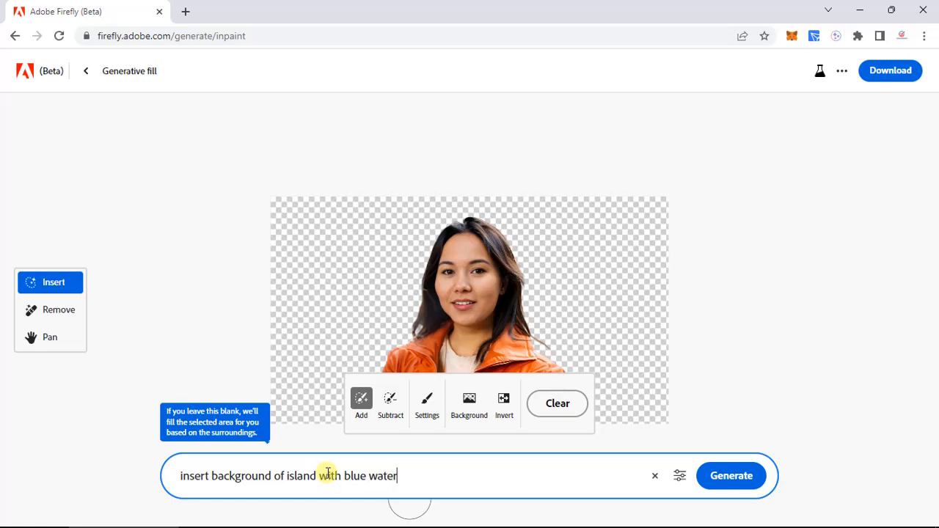
{"action": "key", "text": "Return"}
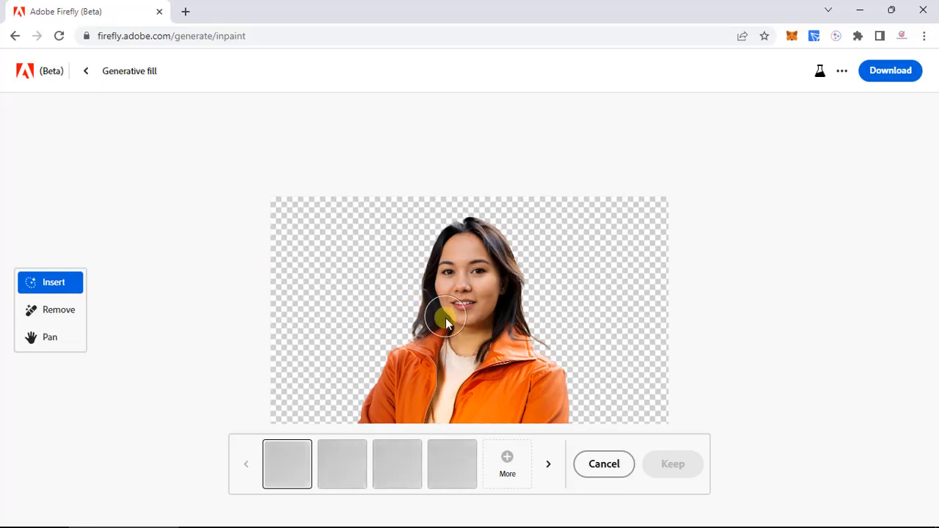
Compare the four generated island backgrounds and keep the fourth one.
{"action": "left_click", "coordinate": [556, 473]}
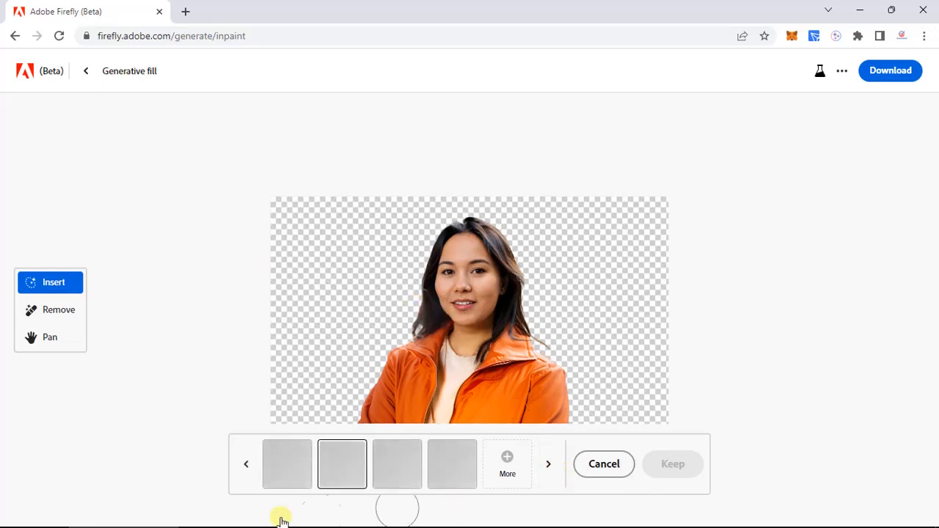
{"action": "left_click", "coordinate": [252, 468]}
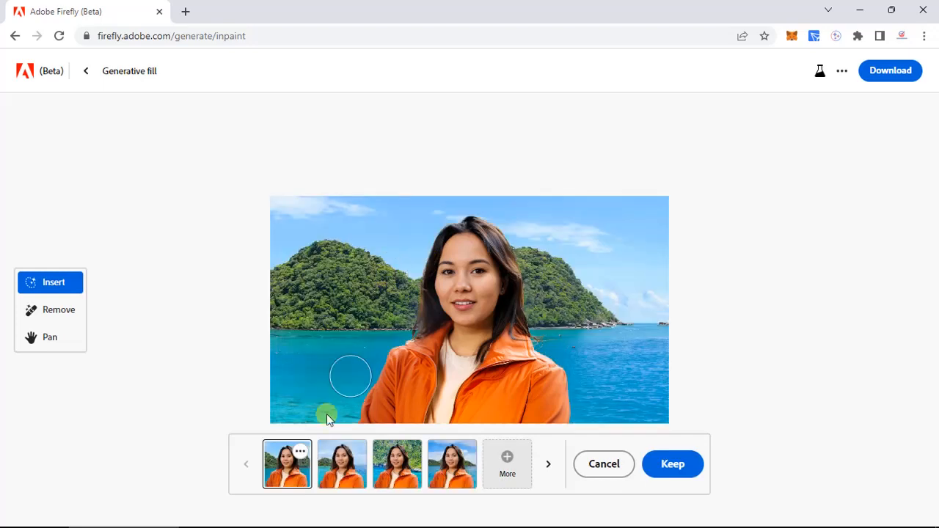
{"action": "left_click", "coordinate": [339, 472]}
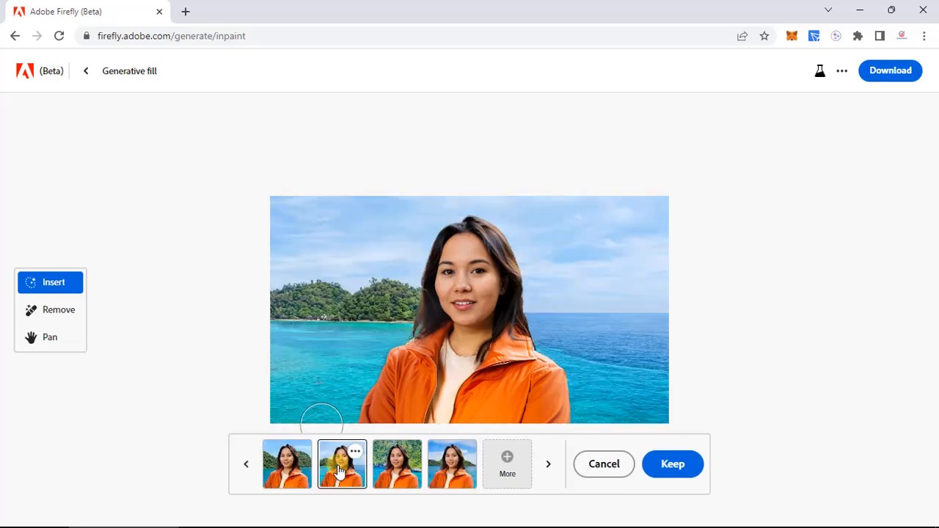
{"action": "left_click", "coordinate": [395, 471]}
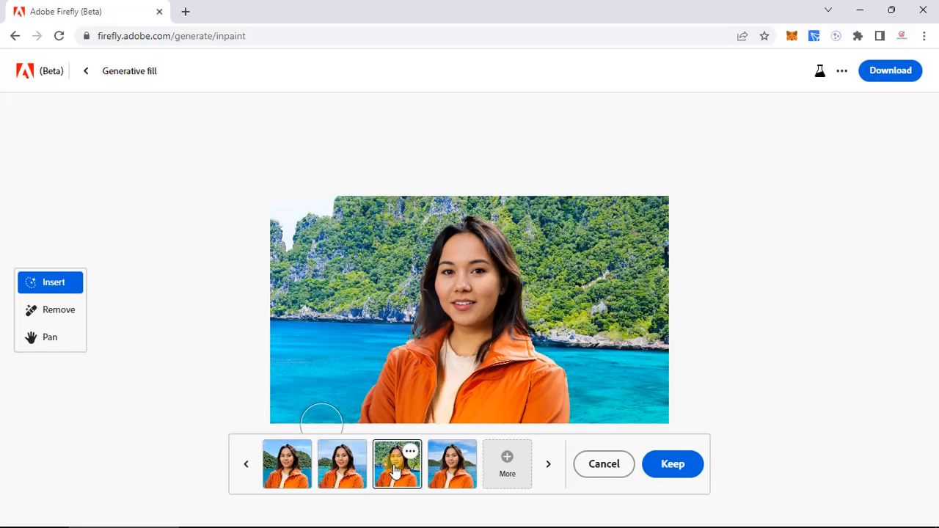
{"action": "left_click", "coordinate": [448, 475]}
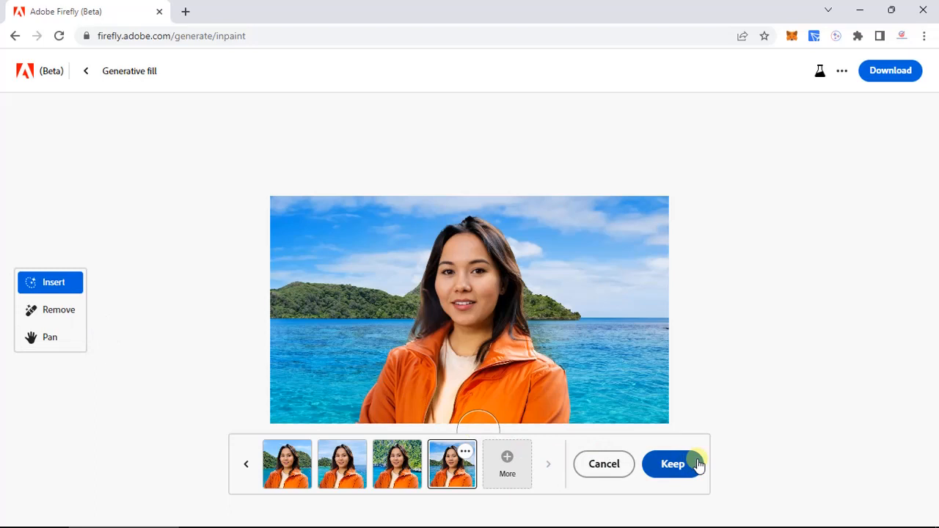
{"action": "left_click", "coordinate": [673, 464]}
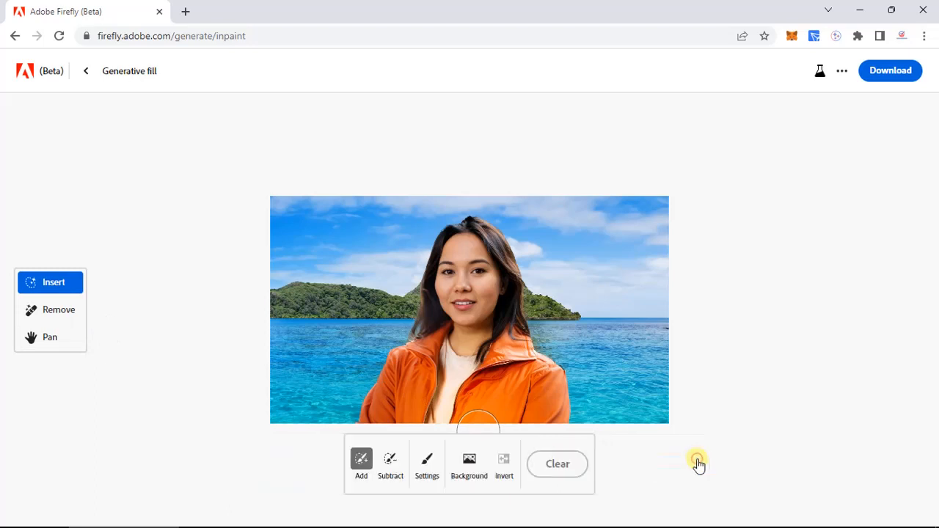
Switch to the Subtract brush and set its brush size to 7%.
{"action": "left_click", "coordinate": [390, 462]}
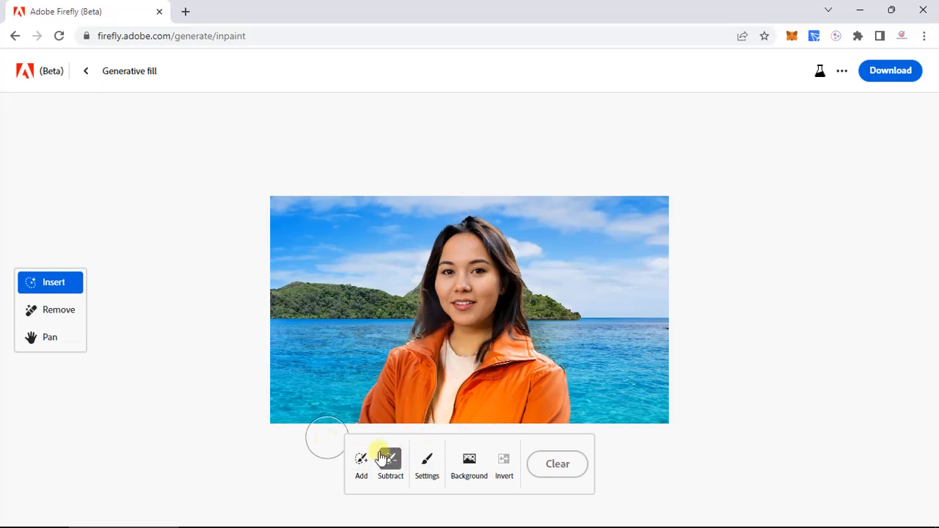
{"action": "left_click", "coordinate": [427, 463]}
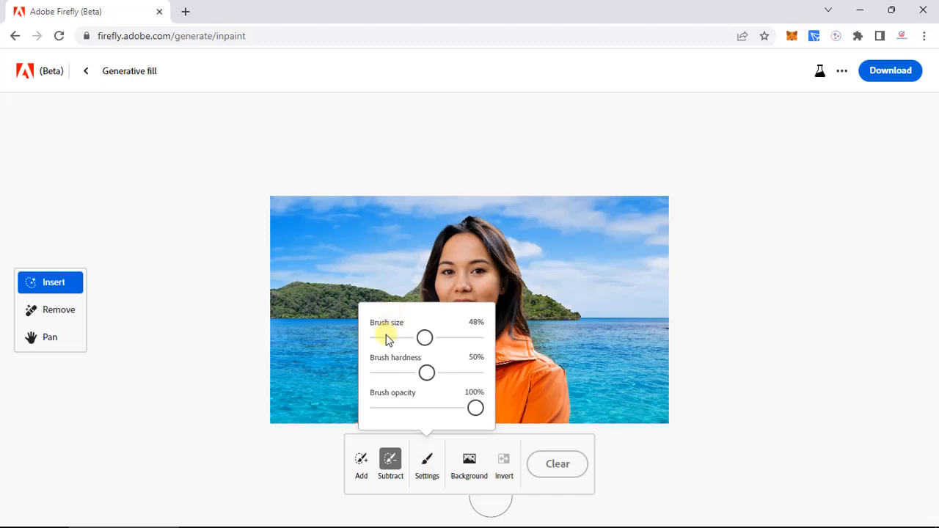
{"action": "left_click_drag", "start_coordinate": [386, 338], "coordinate": [381, 342]}
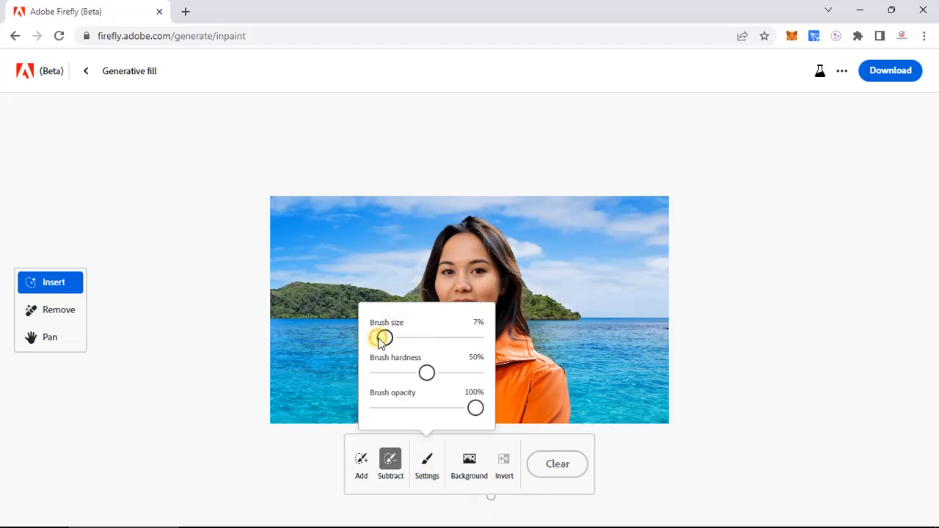
{"action": "left_click", "coordinate": [645, 461]}
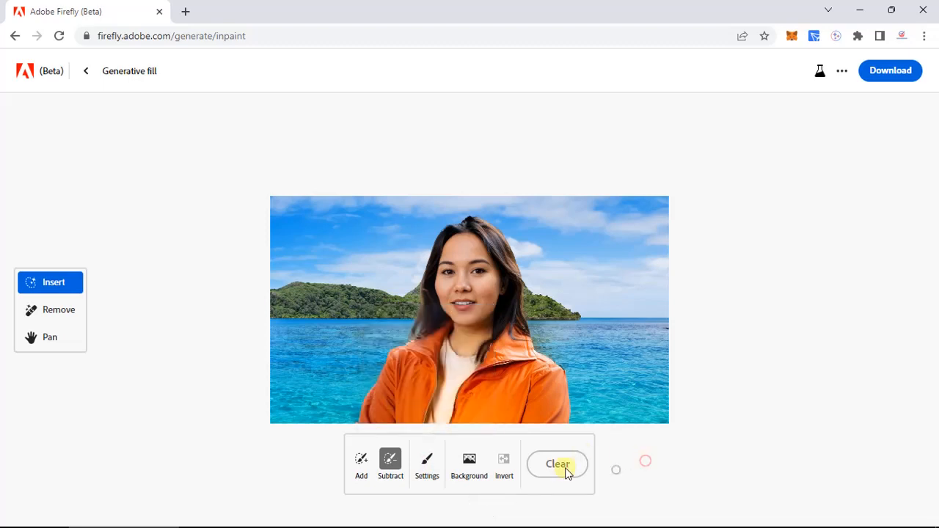
Try to brush out the hair strand at the woman's jacket collar with the Subtract brush, clearing the selection in between.
{"action": "left_click", "coordinate": [481, 357]}
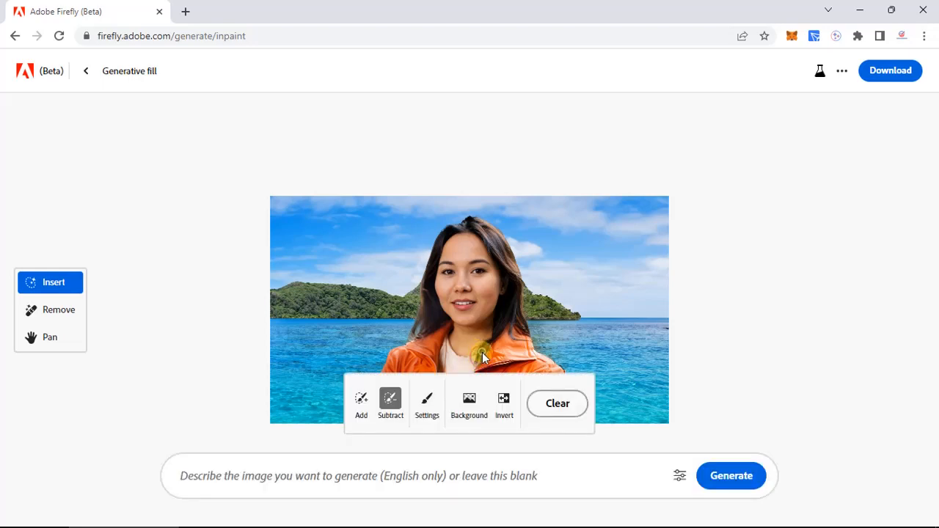
{"action": "left_click", "coordinate": [536, 405]}
{"action": "left_click", "coordinate": [485, 344]}
{"action": "left_click", "coordinate": [393, 382]}
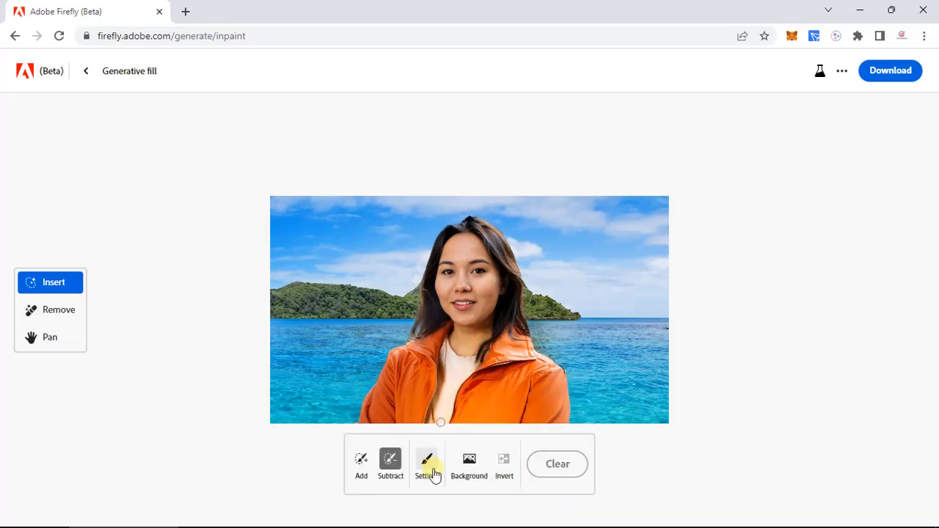
{"action": "left_click", "coordinate": [383, 463]}
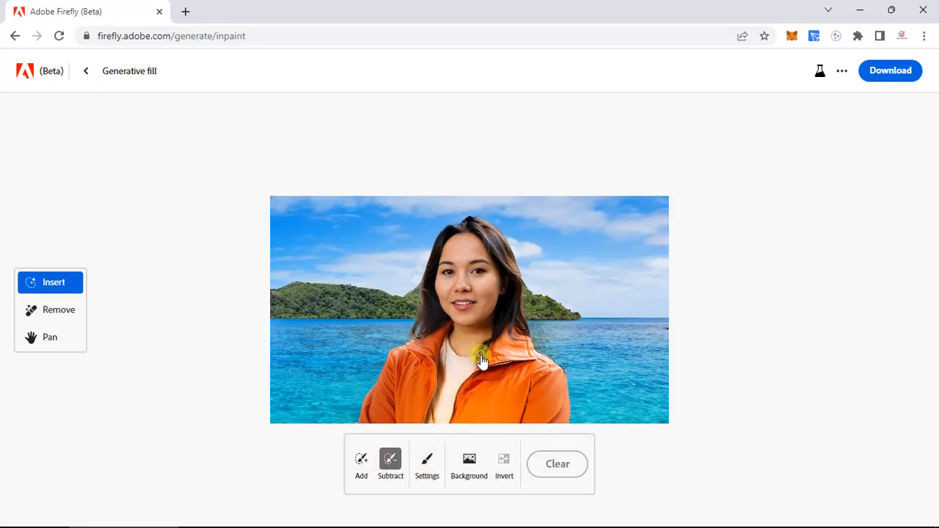
{"action": "mouse_move", "coordinate": [481, 358]}
{"action": "left_mouse_down"}
{"action": "mouse_move", "coordinate": [478, 365]}
{"action": "mouse_move", "coordinate": [480, 352]}
{"action": "left_mouse_up"}
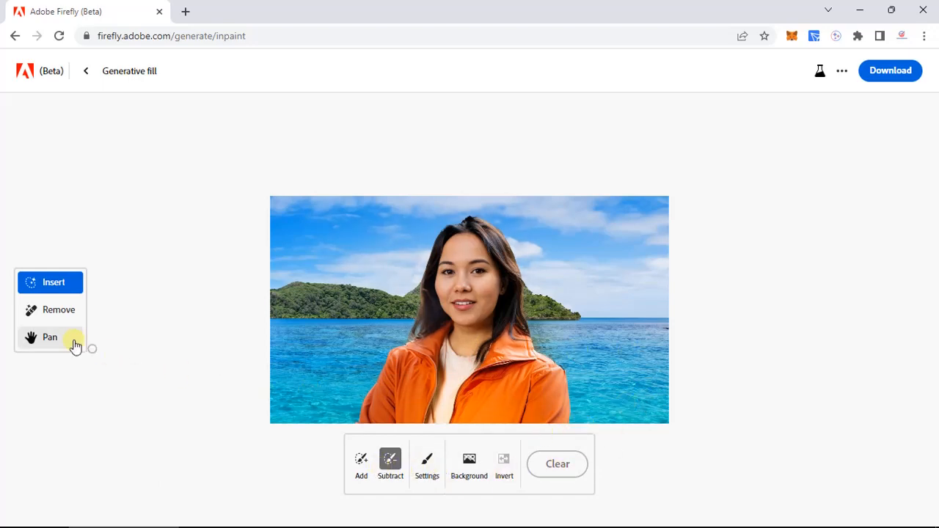
Brush over the hair strand at the jacket collar with the Remove tool and clear that selection.
{"action": "left_click", "coordinate": [56, 310]}
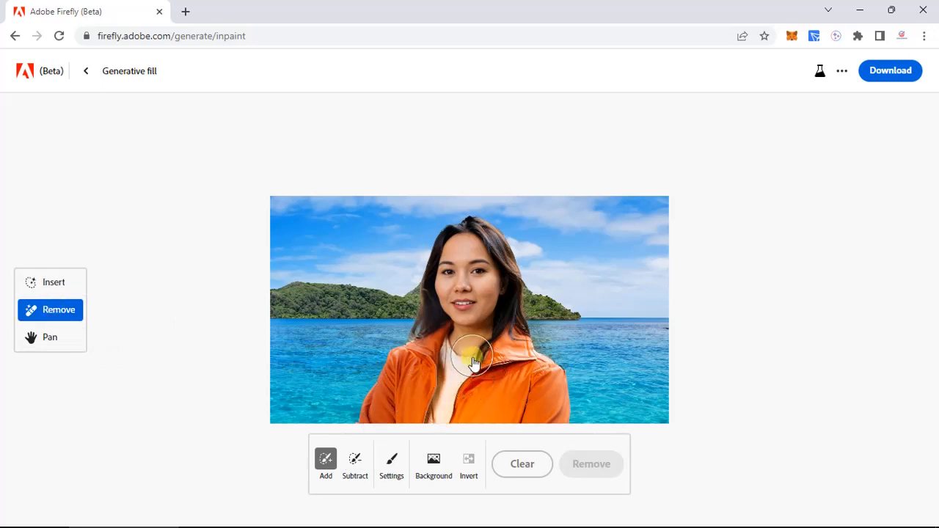
{"action": "mouse_move", "coordinate": [473, 363]}
{"action": "left_mouse_down"}
{"action": "mouse_move", "coordinate": [494, 360]}
{"action": "mouse_move", "coordinate": [487, 356]}
{"action": "left_mouse_up"}
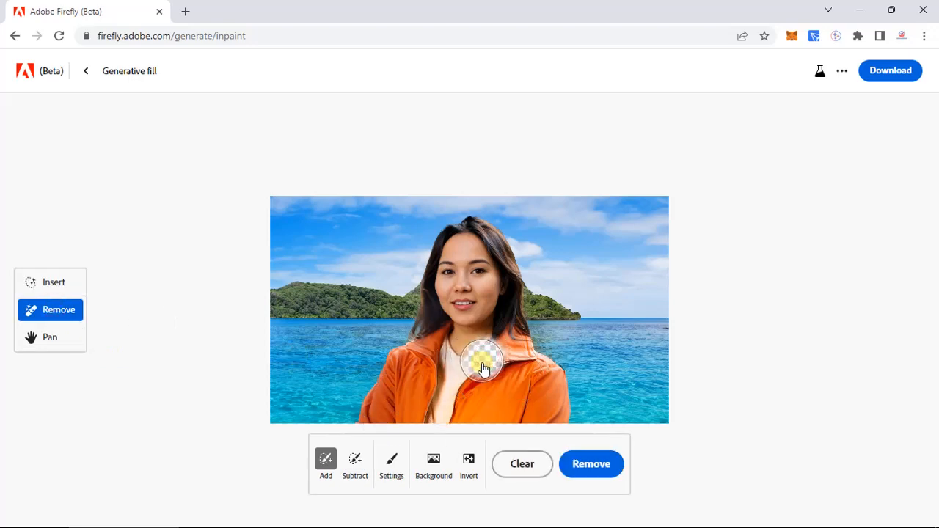
{"action": "left_click", "coordinate": [583, 481]}
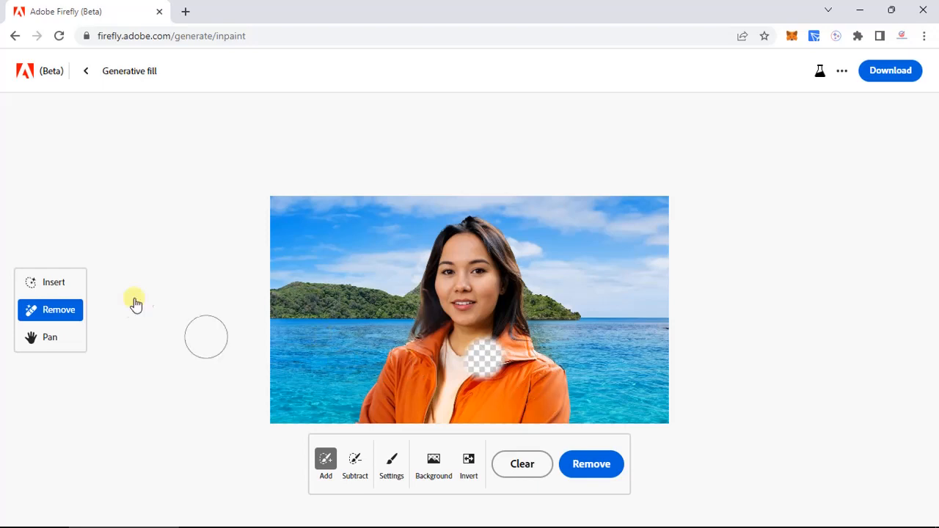
{"action": "left_click", "coordinate": [521, 462]}
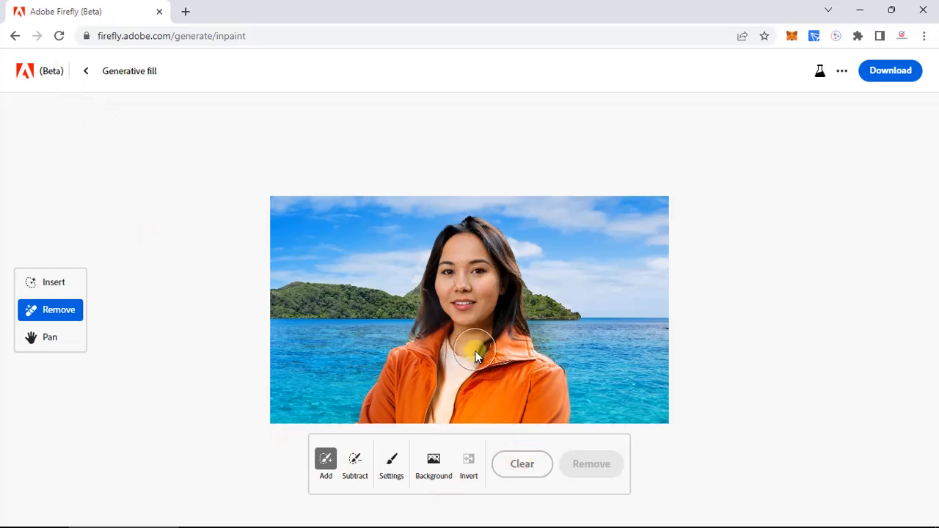
Leave Generative fill for the Firefly home page and open Text effects.
{"action": "left_click", "coordinate": [89, 71]}
{"action": "left_click", "coordinate": [463, 234]}
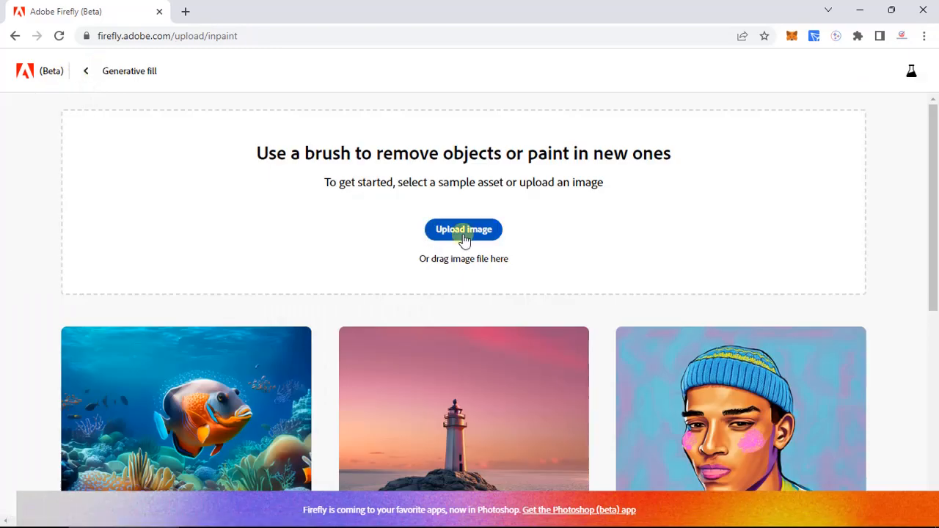
{"action": "scroll", "coordinate": [507, 371], "scroll_direction": "down", "scroll_amount": 5}
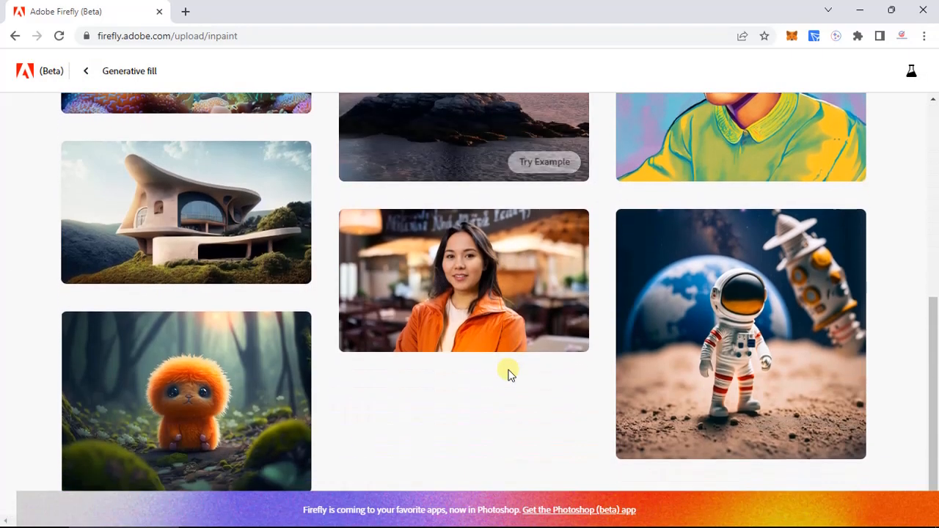
{"action": "left_click", "coordinate": [76, 69]}
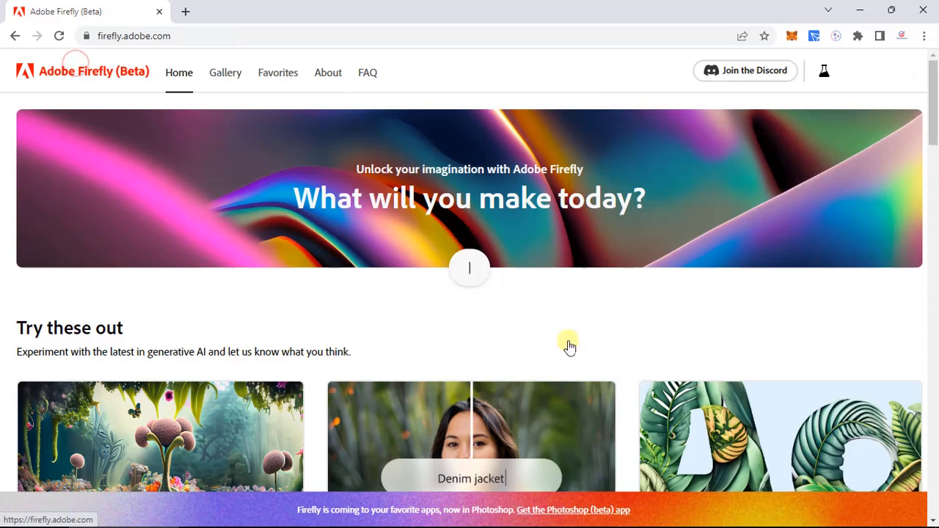
{"action": "scroll", "coordinate": [619, 369], "scroll_direction": "down", "scroll_amount": 5}
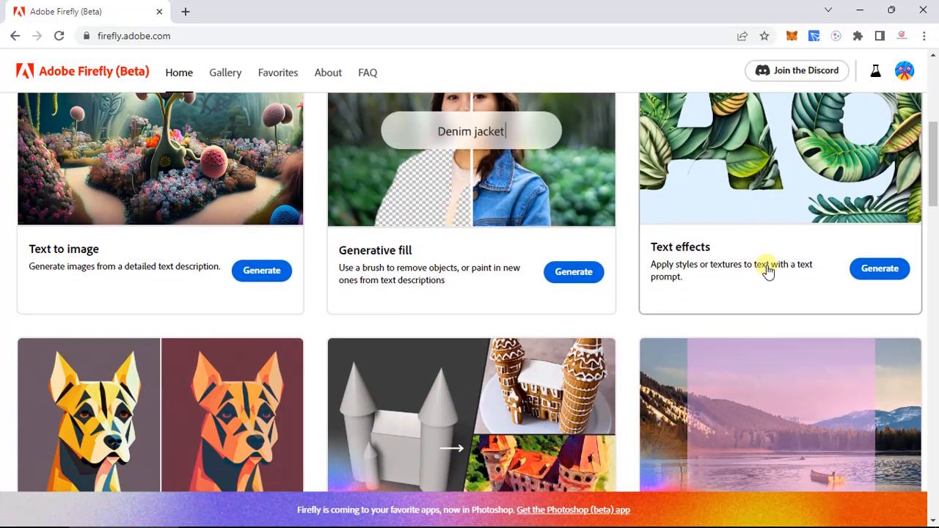
{"action": "left_click", "coordinate": [880, 271]}
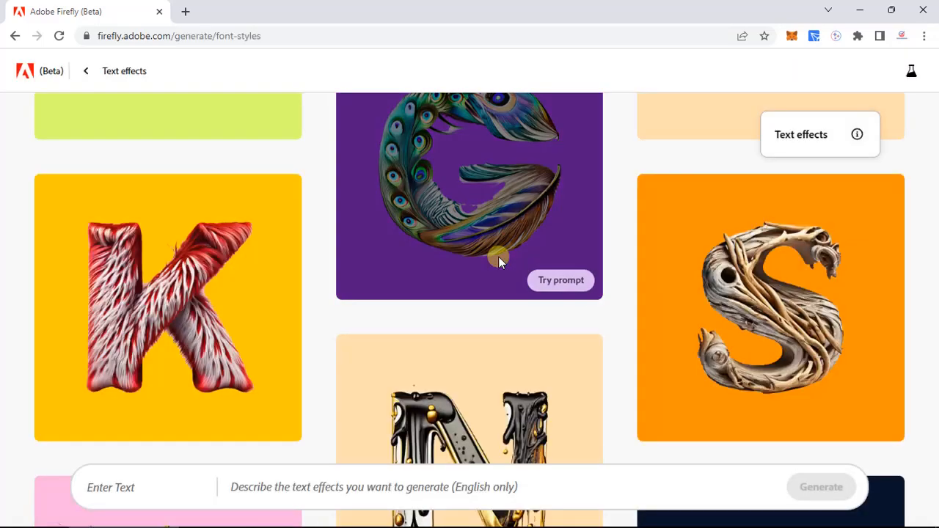
Browse the sample text effects and enter AMAZON as the text to style.
{"action": "scroll", "coordinate": [415, 297], "scroll_direction": "down", "scroll_amount": 2}
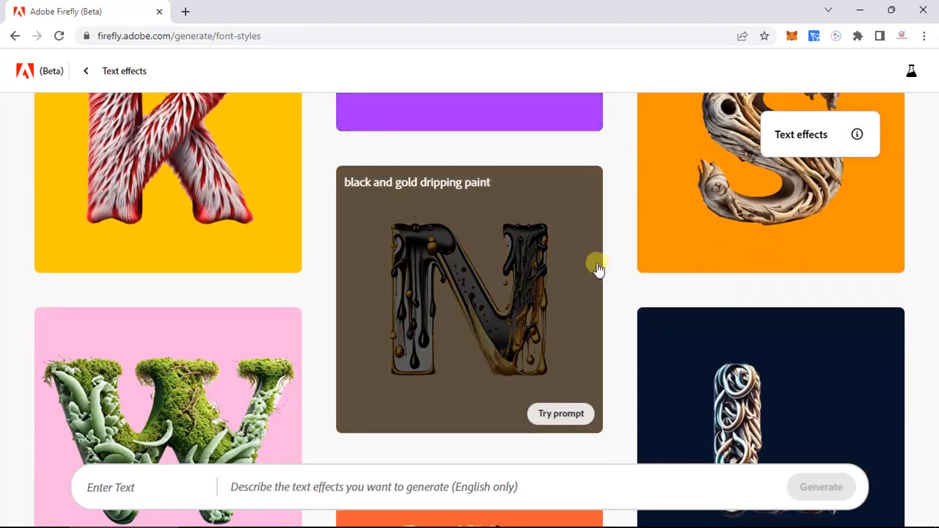
{"action": "left_click", "coordinate": [132, 484]}
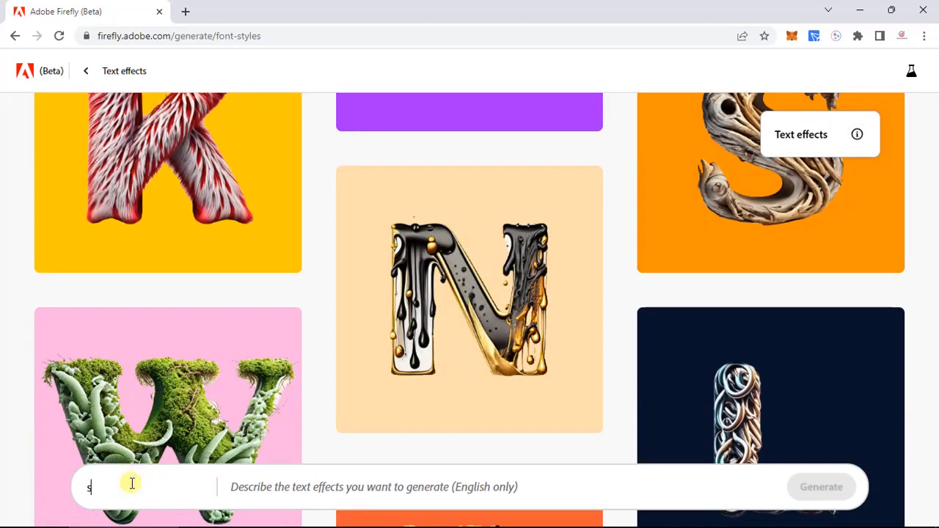
{"action": "type", "text": "S"}
{"action": "key", "text": "BackSpace"}
{"action": "type", "text": "AMAZON"}
{"action": "key", "text": "Tab"}
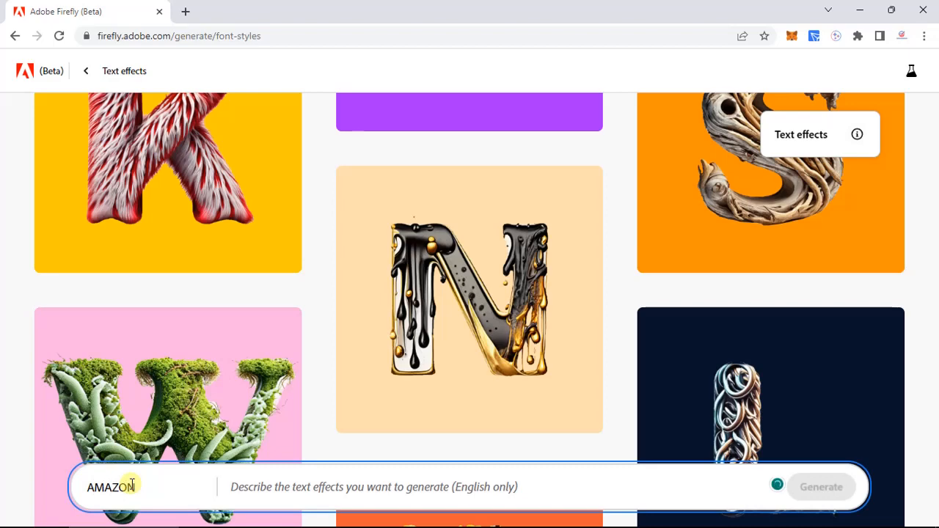
{"action": "type", "text": "give"}
{"action": "key", "text": "BackSpace"}
{"action": "key", "text": "BackSpace"}
{"action": "key", "text": "BackSpace"}
{"action": "key", "text": "BackSpace"}
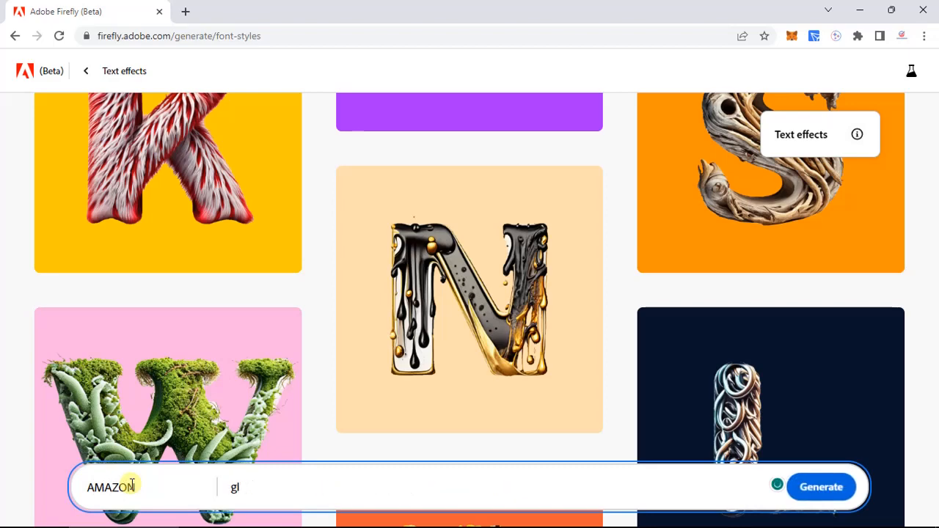
{"action": "type", "text": "c"}
{"action": "key", "text": "BackSpace"}
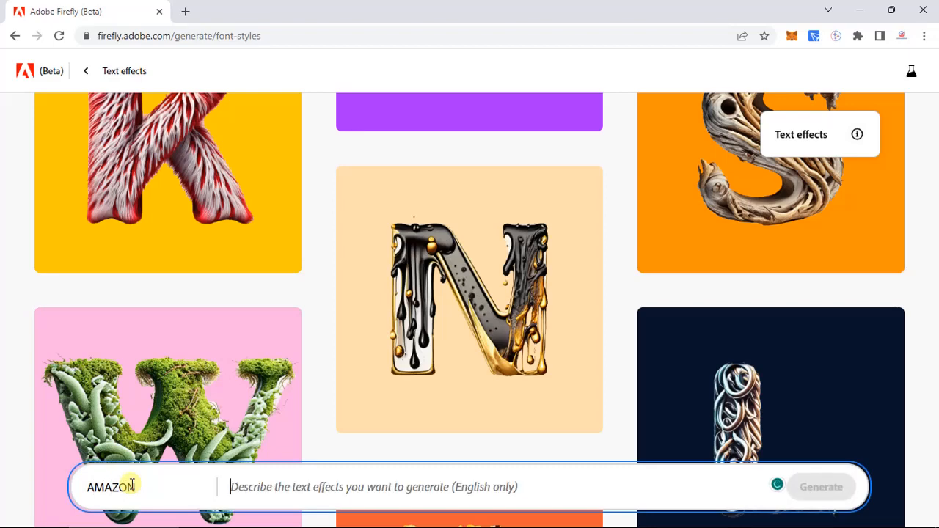
{"action": "type", "text": "aMAZO"}
{"action": "key", "text": "BackSpace"}
{"action": "key", "text": "BackSpace"}
{"action": "key", "text": "BackSpace"}
{"action": "key", "text": "BackSpace"}
{"action": "key", "text": "BackSpace"}
{"action": "type", "text": "aMA"}
{"action": "key", "text": "BackSpace"}
{"action": "key", "text": "BackSpace"}
{"action": "key", "text": "BackSpace"}
Generate the AMAZON text effect with the description "Amazon Forest" and view the font and color options.
{"action": "type", "text": "Aa"}
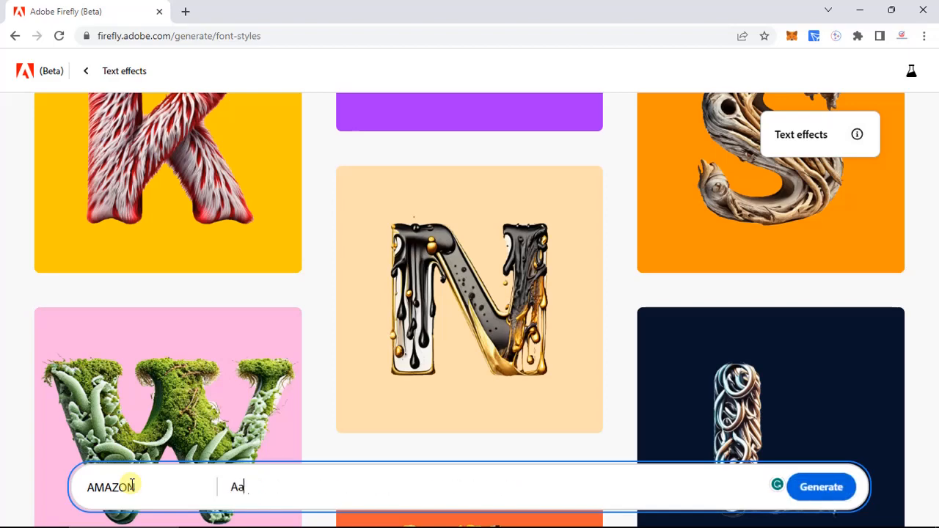
{"action": "key", "text": "BackSpace"}
{"action": "type", "text": "mazon Forest"}
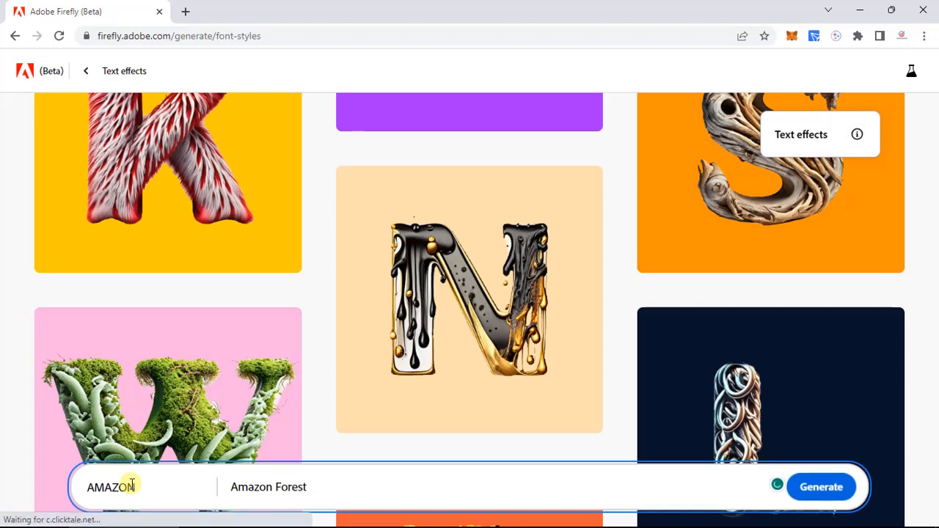
{"action": "key", "text": "Return"}
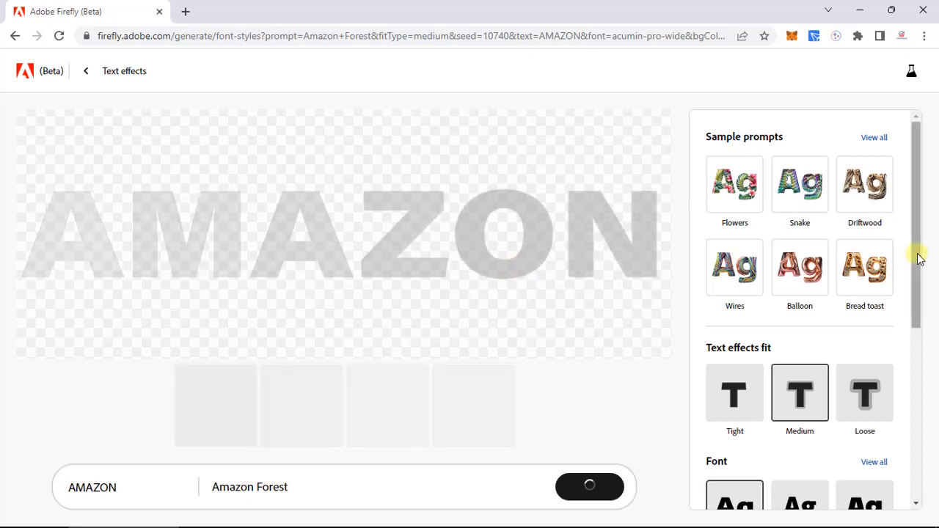
{"action": "left_click_drag", "start_coordinate": [919, 257], "coordinate": [936, 390]}
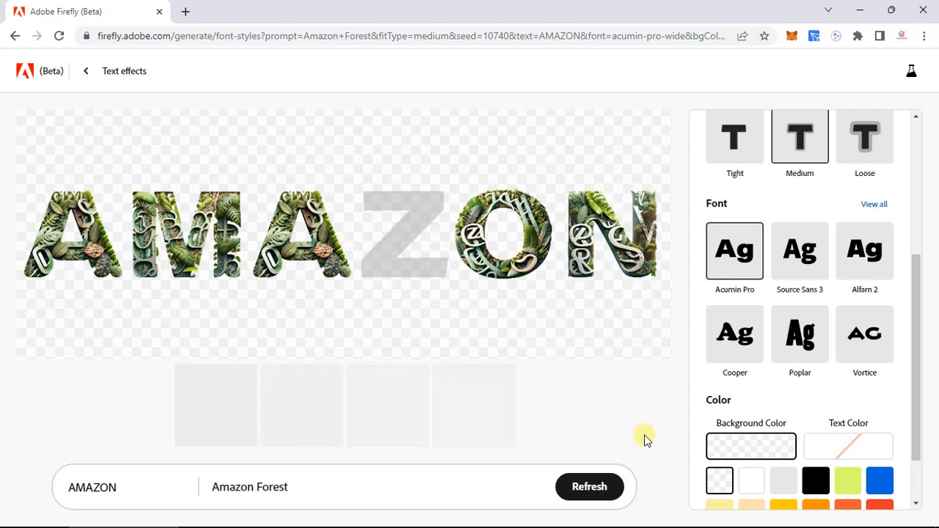
Choose the second AMAZON variation and apply a red background color behind the text.
{"action": "left_click", "coordinate": [228, 393]}
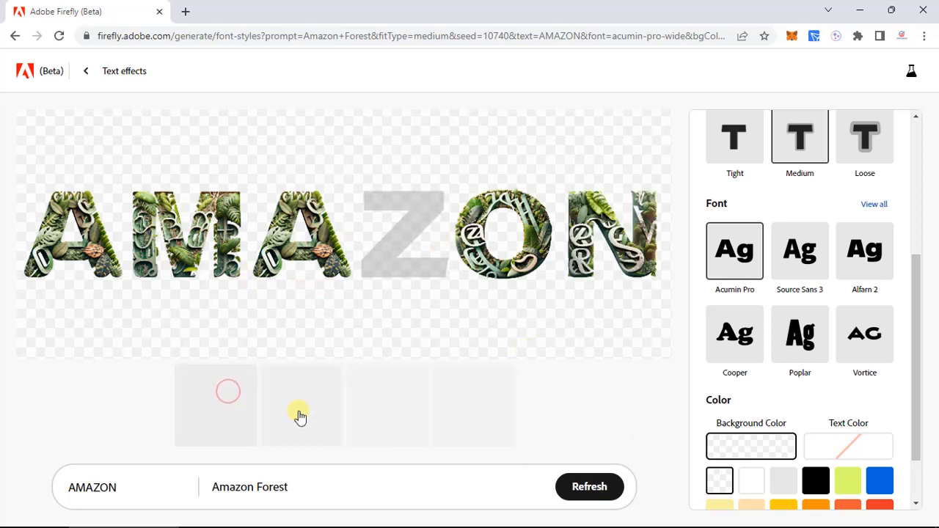
{"action": "left_click", "coordinate": [300, 414]}
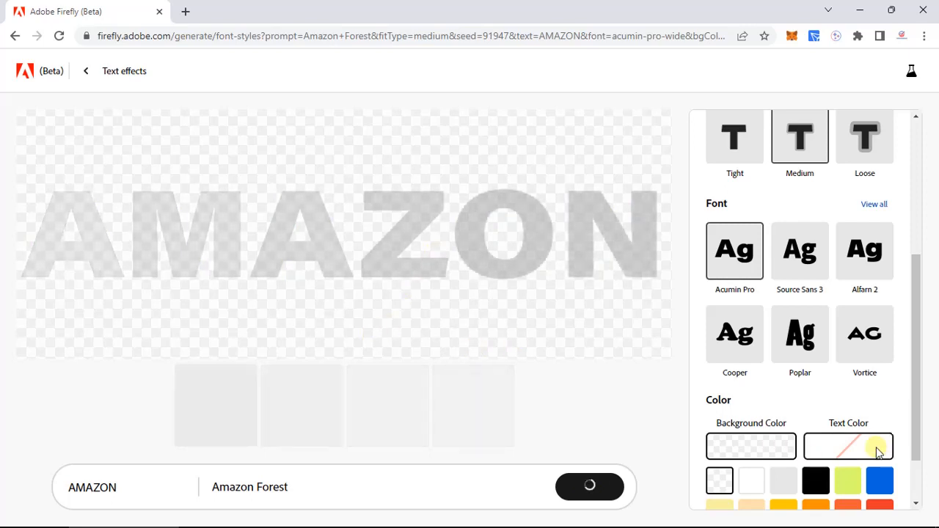
{"action": "scroll", "coordinate": [878, 451], "scroll_direction": "down", "scroll_amount": 1}
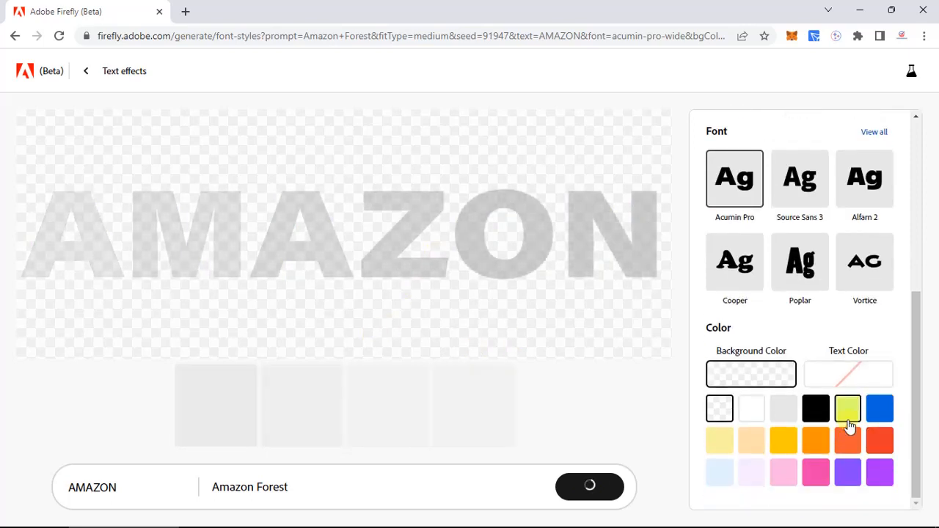
{"action": "left_click", "coordinate": [883, 442]}
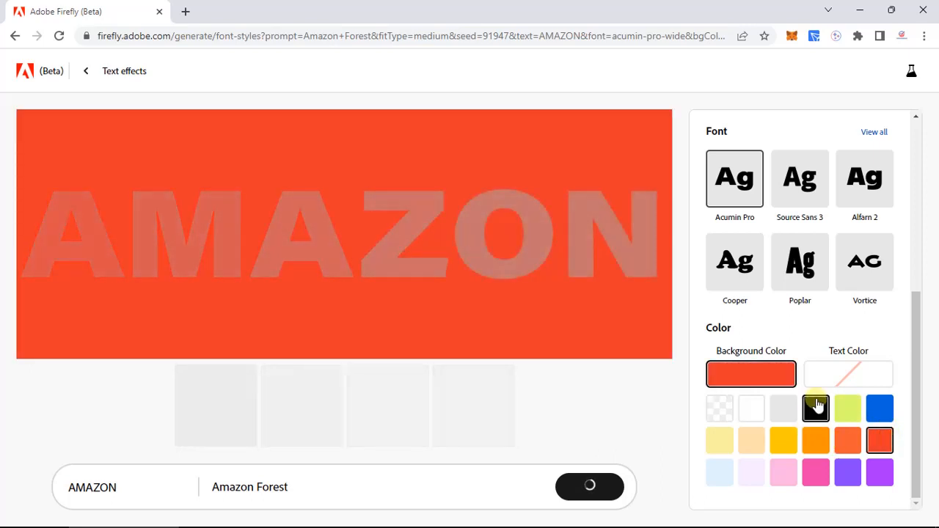
{"action": "left_click", "coordinate": [839, 380]}
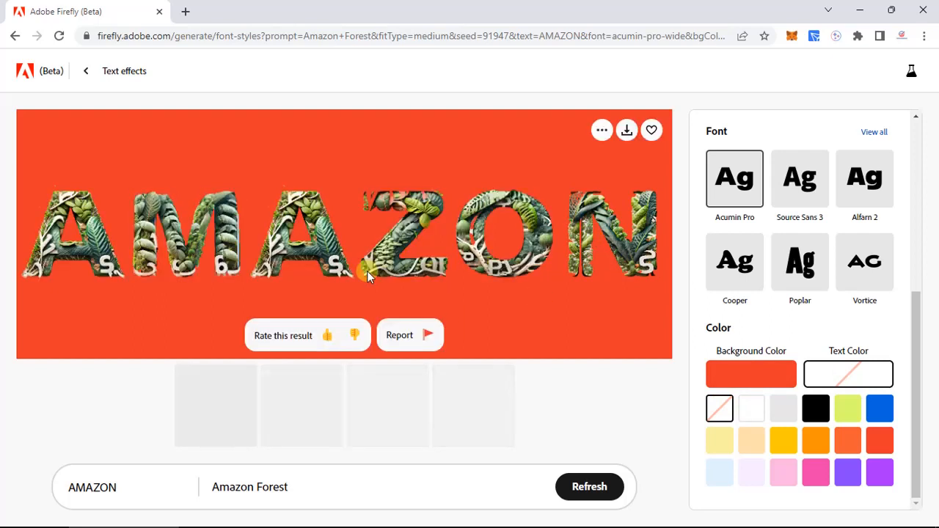
Make the AMAZON effect's background transparent and set its text color to orange.
{"action": "left_click", "coordinate": [781, 371]}
{"action": "left_click", "coordinate": [719, 411]}
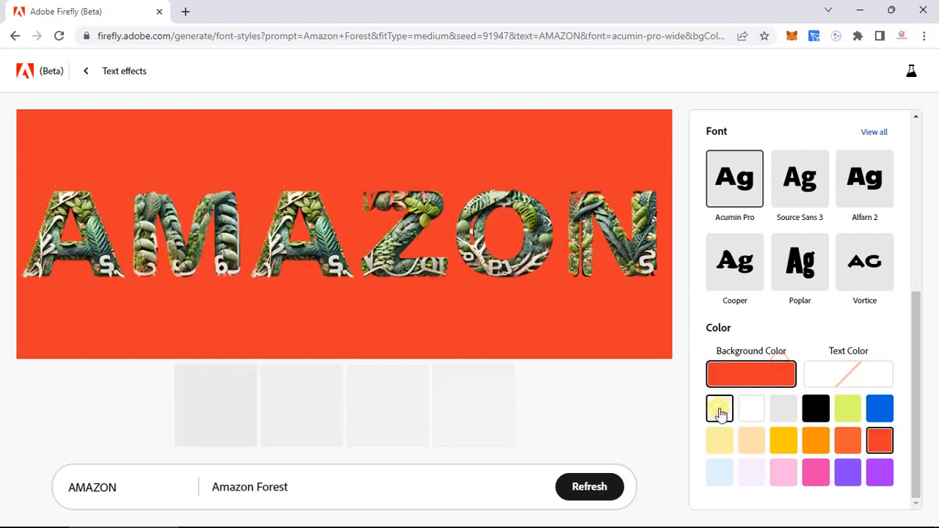
{"action": "left_click", "coordinate": [719, 411]}
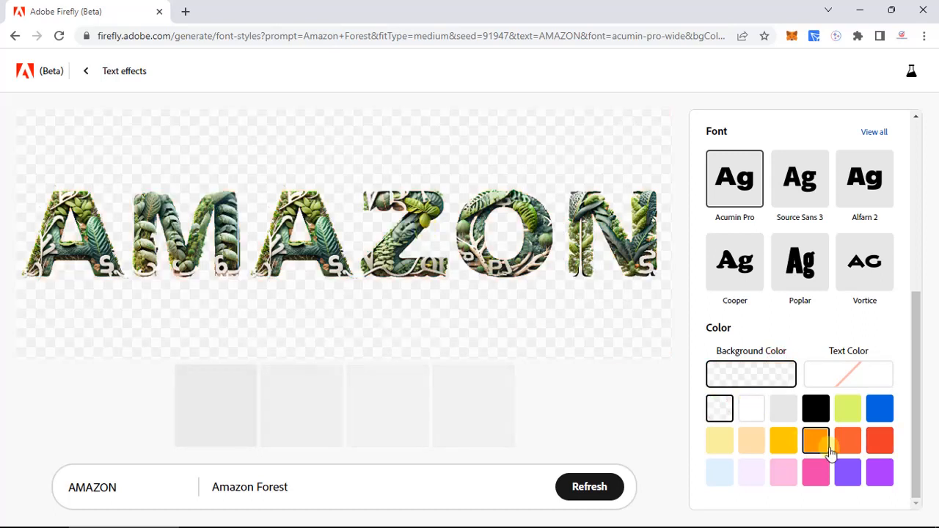
{"action": "left_click", "coordinate": [846, 387]}
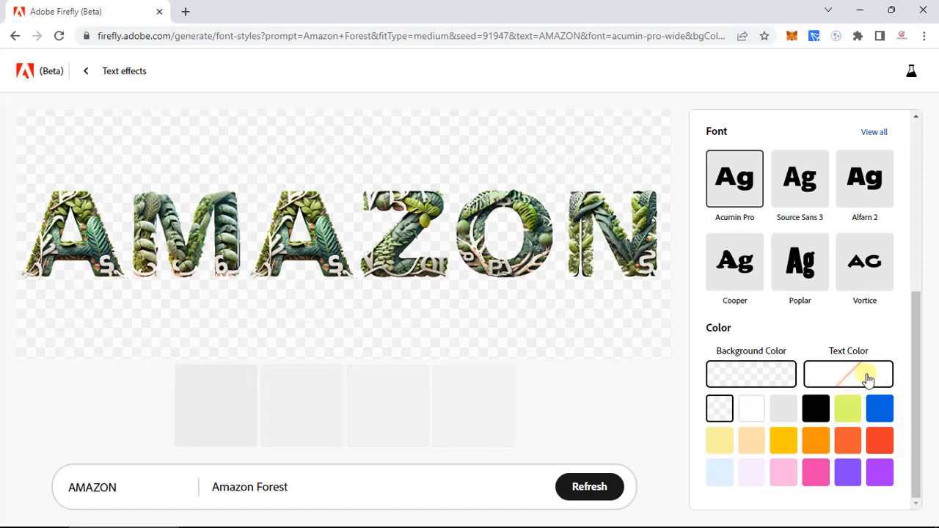
{"action": "left_click", "coordinate": [816, 438]}
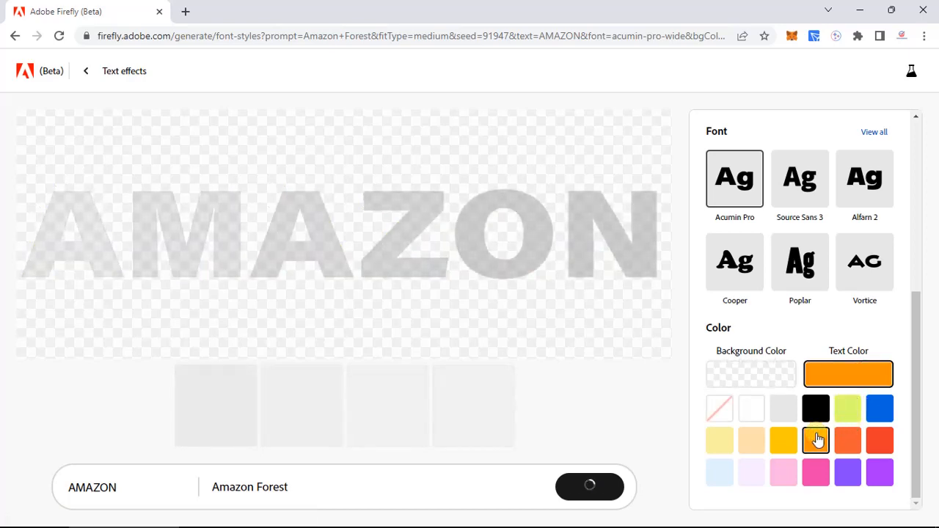
Return to the Text effects gallery and examine the sample letter styles and their prompts.
{"action": "left_click", "coordinate": [83, 76]}
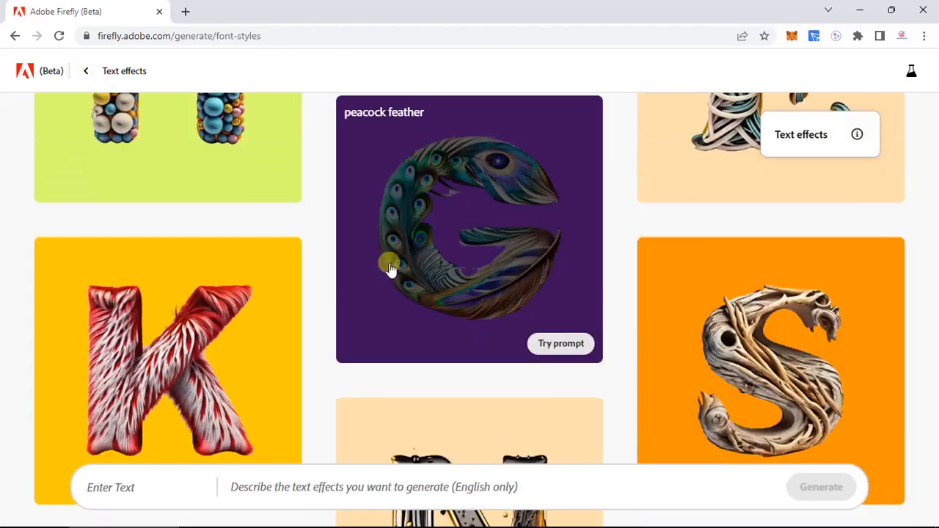
{"action": "scroll", "coordinate": [389, 269], "scroll_direction": "up", "scroll_amount": 12}
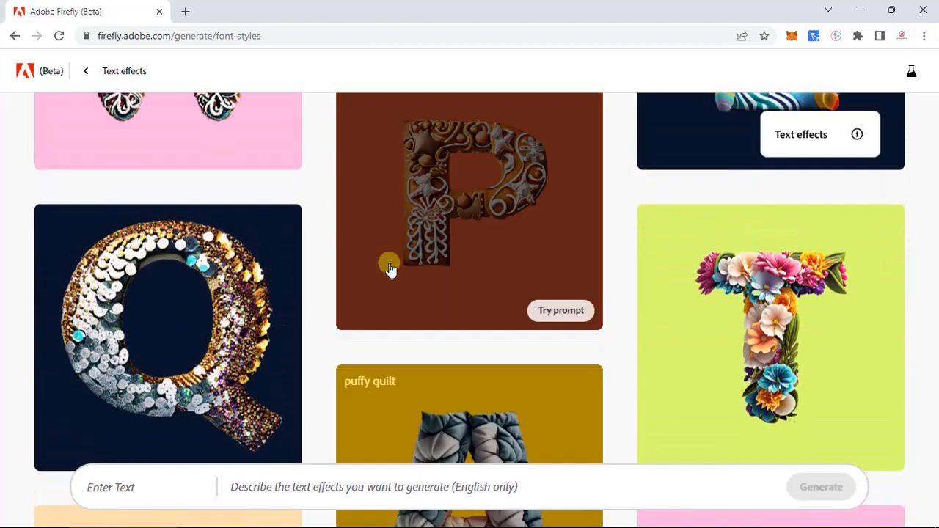
{"action": "mouse_move", "coordinate": [184, 263]}
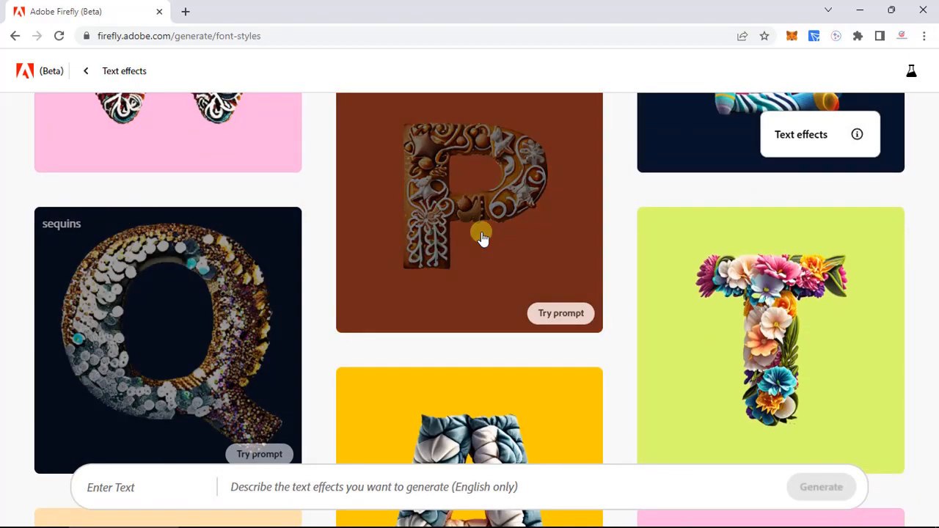
{"action": "scroll", "coordinate": [482, 240], "scroll_direction": "down", "scroll_amount": 4}
{"action": "mouse_move", "coordinate": [482, 238]}
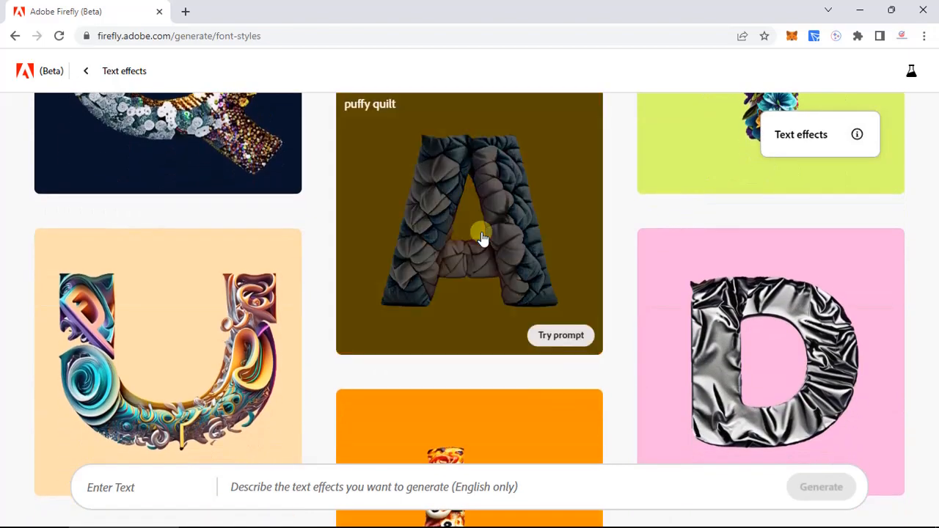
{"action": "scroll", "coordinate": [376, 185], "scroll_direction": "up", "scroll_amount": 1}
{"action": "scroll", "coordinate": [404, 335], "scroll_direction": "down", "scroll_amount": 7}
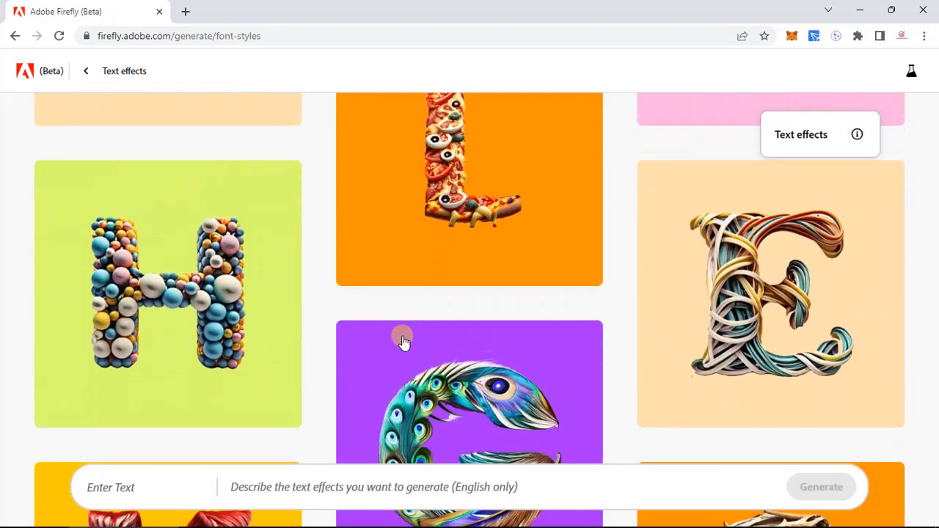
{"action": "mouse_move", "coordinate": [199, 282]}
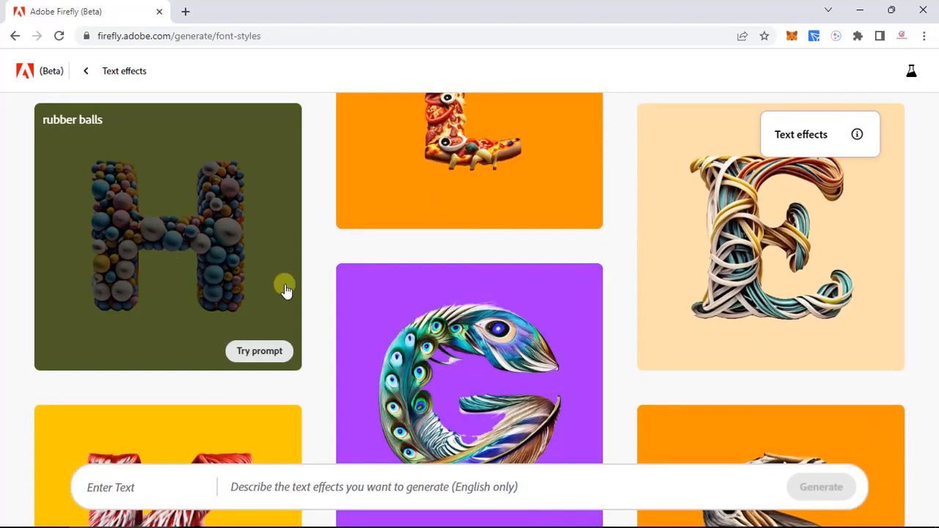
{"action": "scroll", "coordinate": [286, 290], "scroll_direction": "down", "scroll_amount": 4}
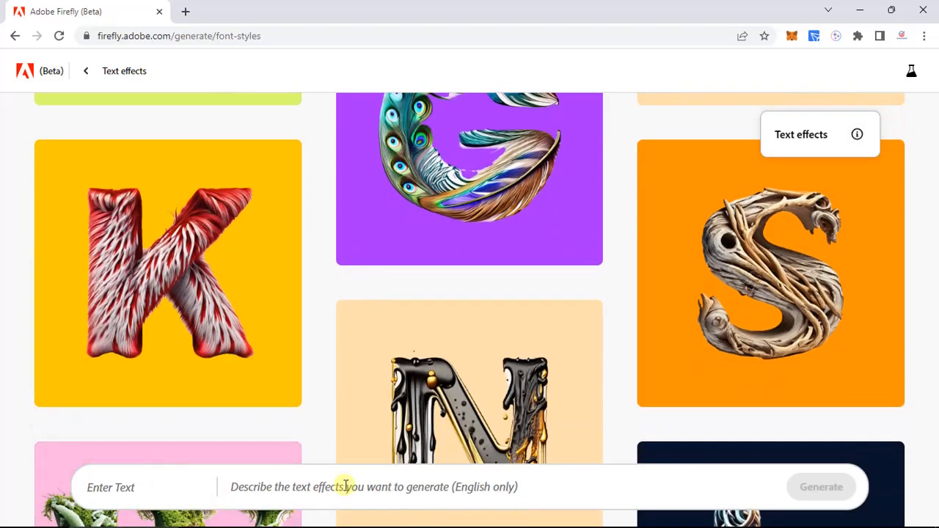
{"action": "scroll", "coordinate": [179, 258], "scroll_direction": "up", "scroll_amount": 15}
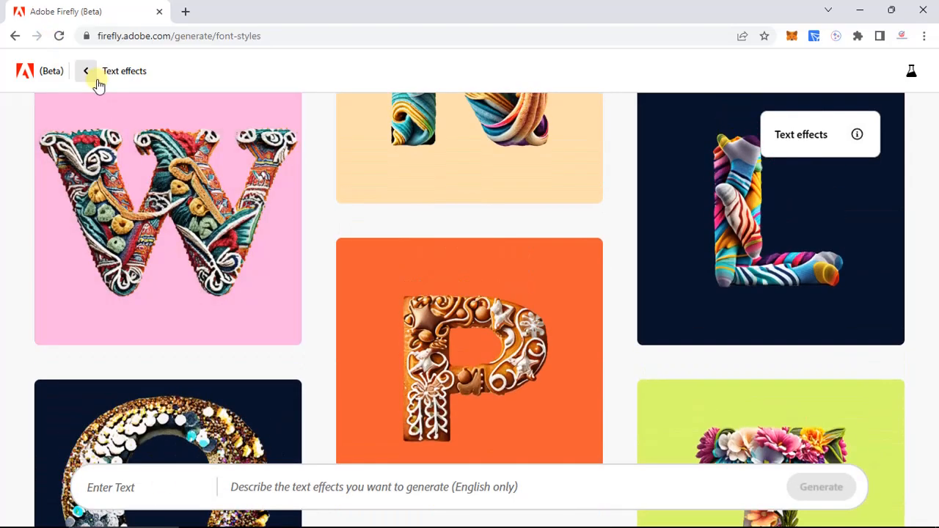
Go back to the Firefly home page and look over the available and in-exploration features and the inspiration gallery.
{"action": "left_click", "coordinate": [98, 82]}
{"action": "scroll", "coordinate": [319, 336], "scroll_direction": "down", "scroll_amount": 9}
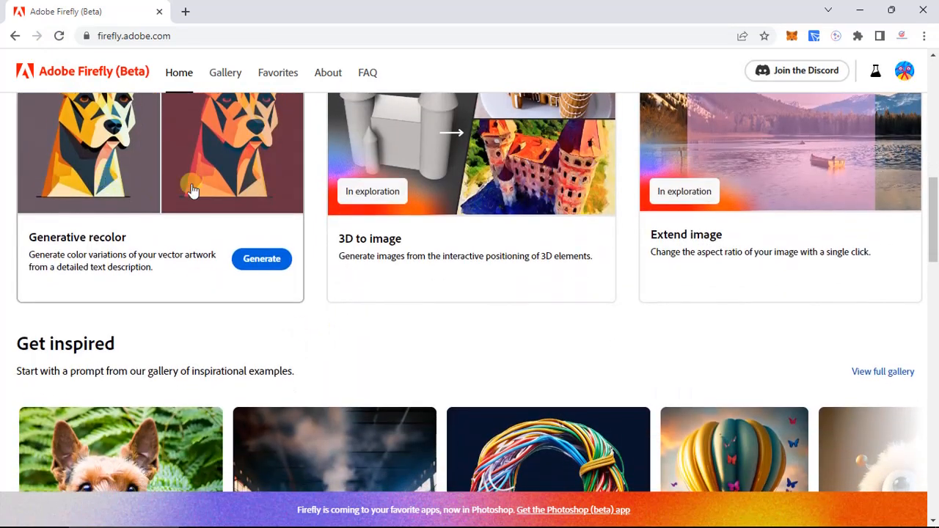
{"action": "scroll", "coordinate": [191, 189], "scroll_direction": "up", "scroll_amount": 2}
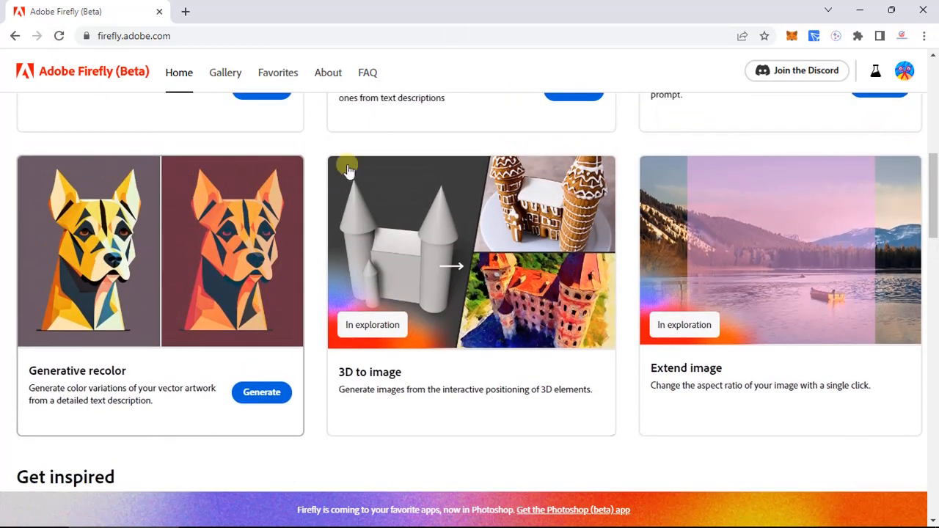
{"action": "scroll", "coordinate": [449, 265], "scroll_direction": "down", "scroll_amount": 5}
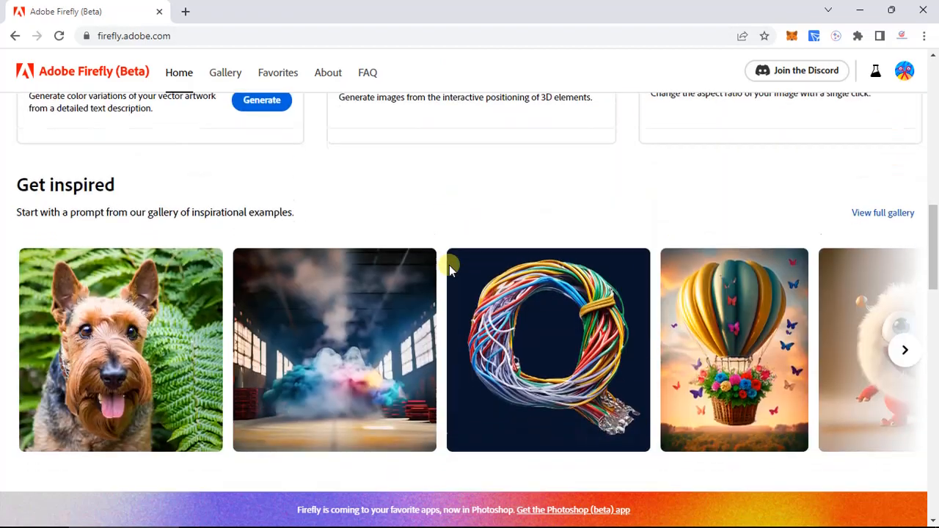
{"action": "scroll", "coordinate": [759, 281], "scroll_direction": "up", "scroll_amount": 2}
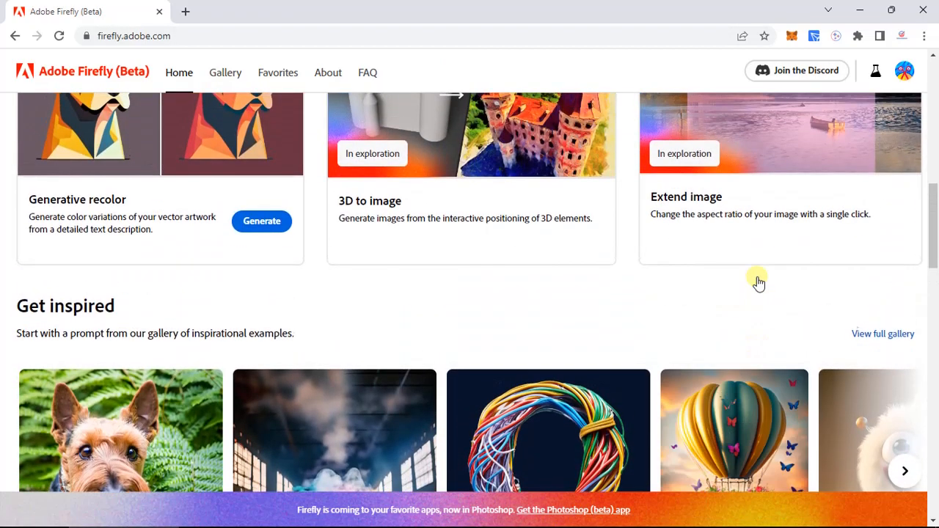
{"action": "scroll", "coordinate": [758, 282], "scroll_direction": "down", "scroll_amount": 10}
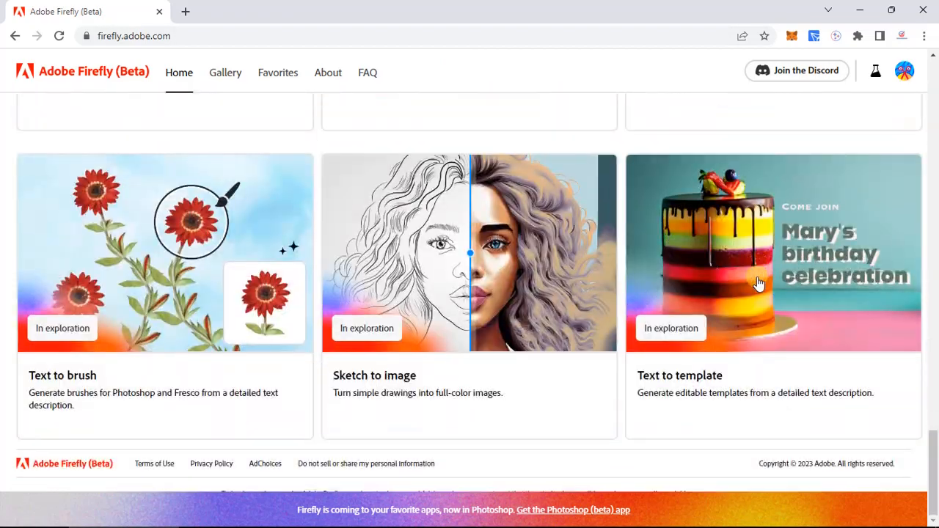
{"action": "scroll", "coordinate": [758, 281], "scroll_direction": "up", "scroll_amount": 20}
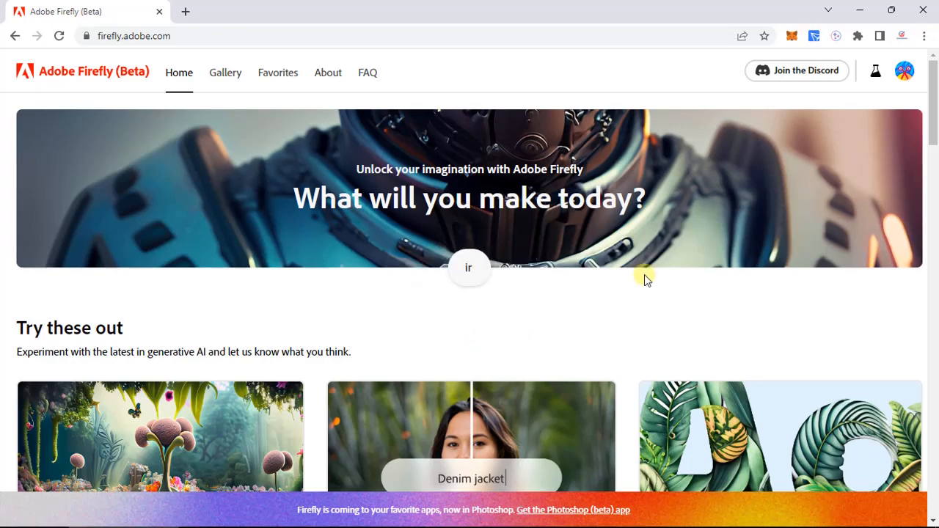
{"action": "scroll", "coordinate": [464, 279], "scroll_direction": "down", "scroll_amount": 2}
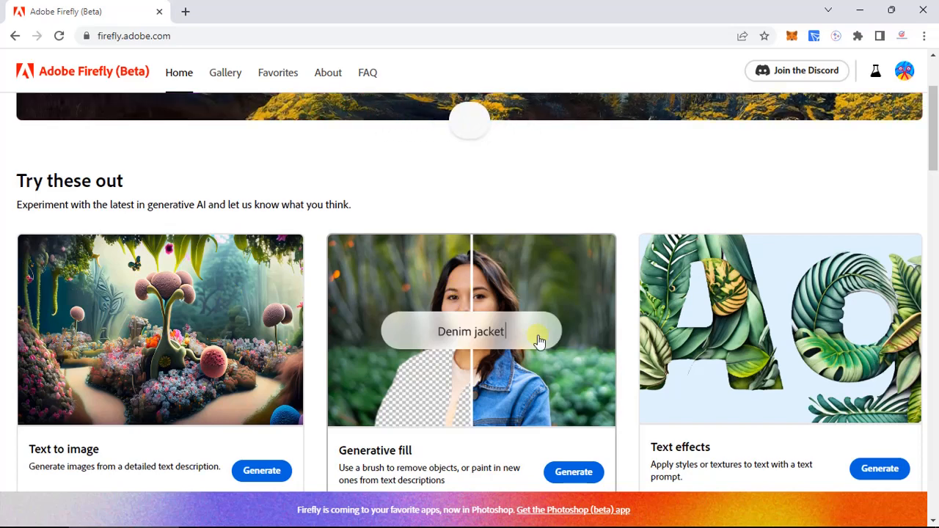
{"action": "scroll", "coordinate": [529, 341], "scroll_direction": "down", "scroll_amount": 3}
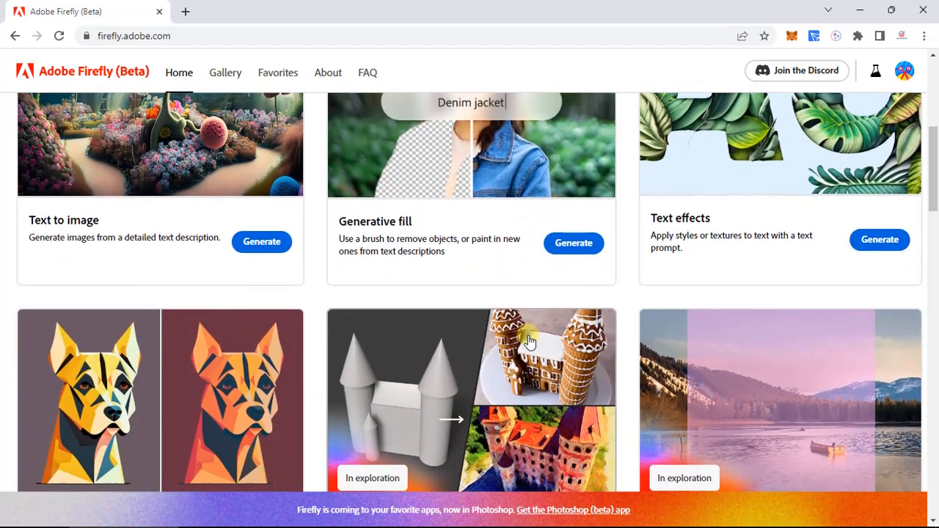
{"action": "scroll", "coordinate": [530, 341], "scroll_direction": "up", "scroll_amount": 5}
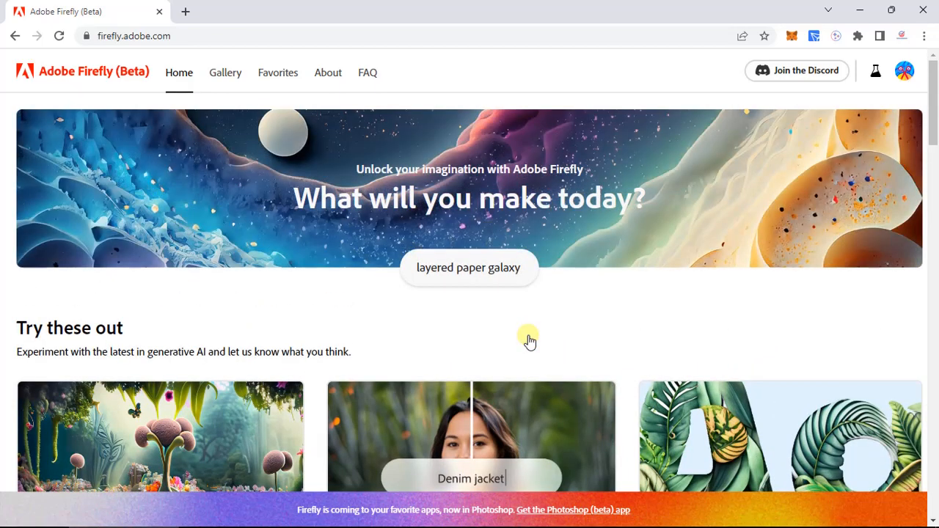